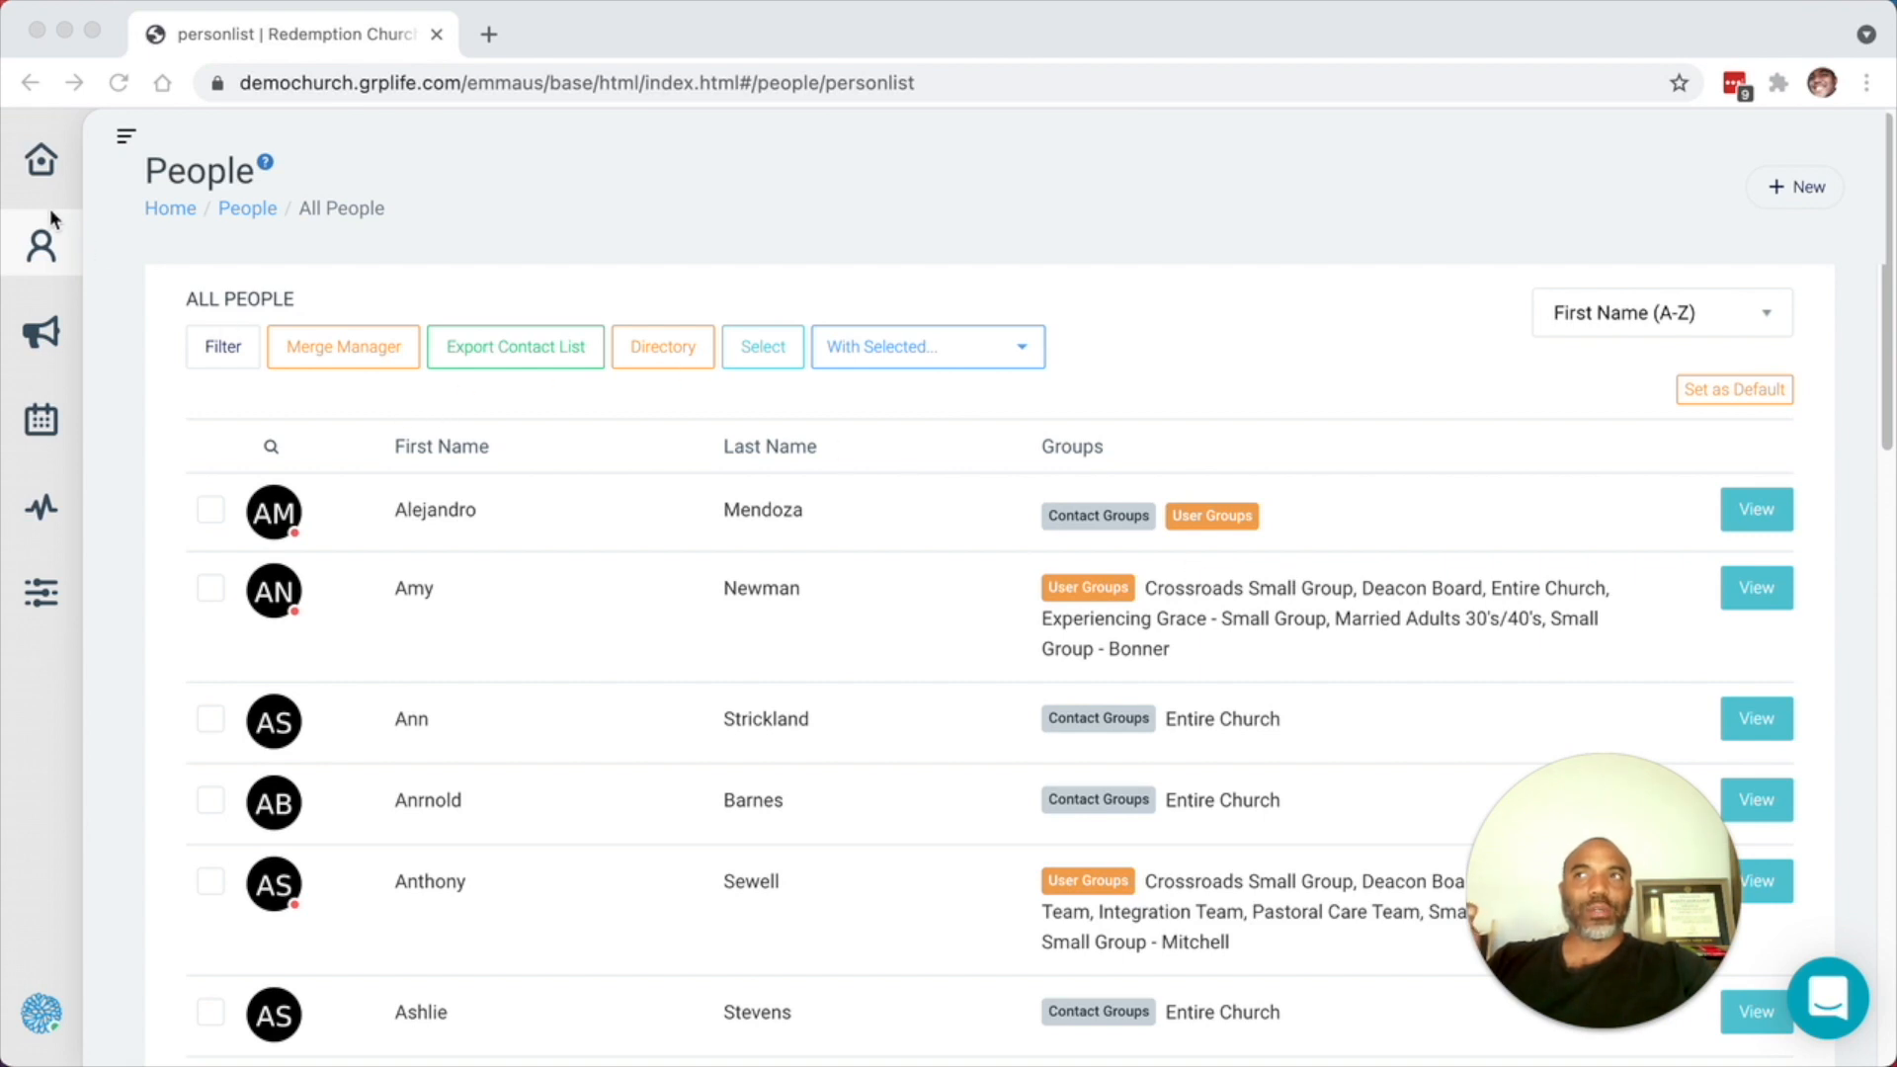
# - Open the Group Test group from the Groups list and show its registration link
pyautogui.click(40, 250)
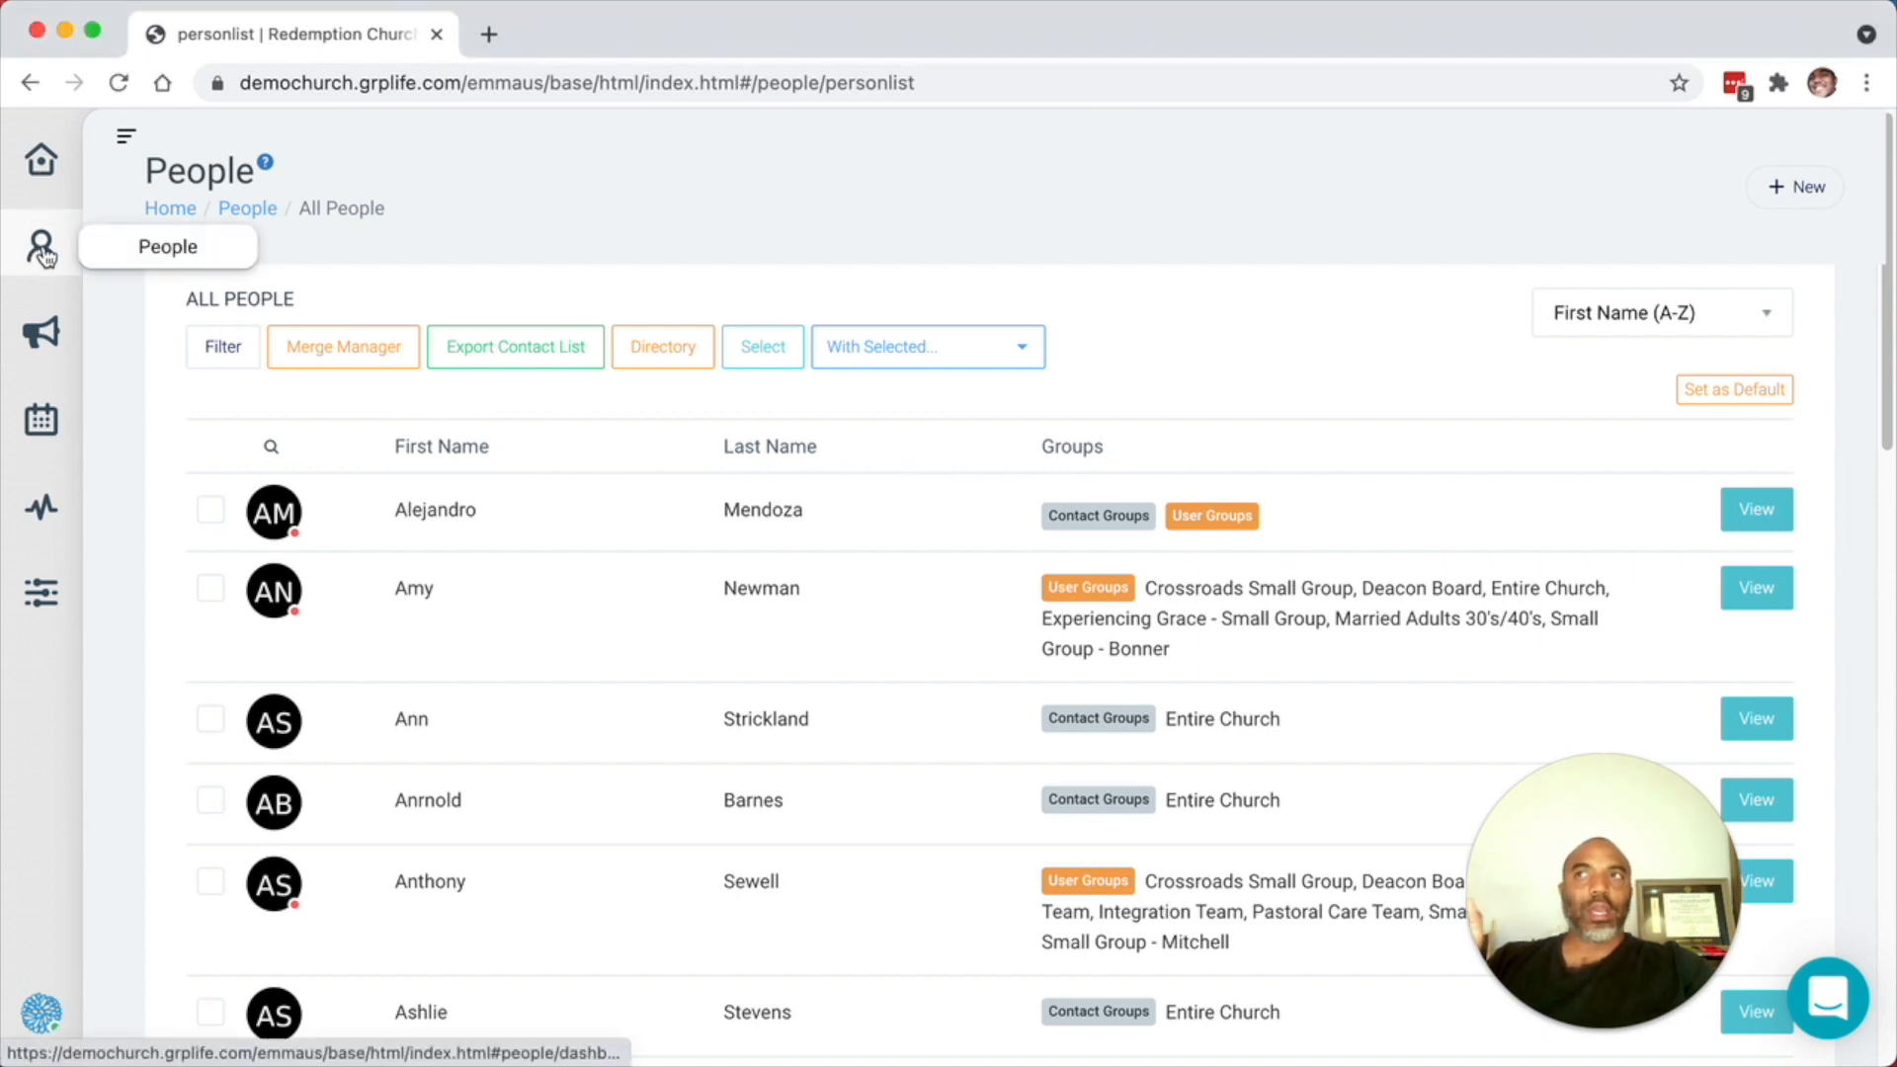
pyautogui.click(41, 255)
pyautogui.click(142, 198)
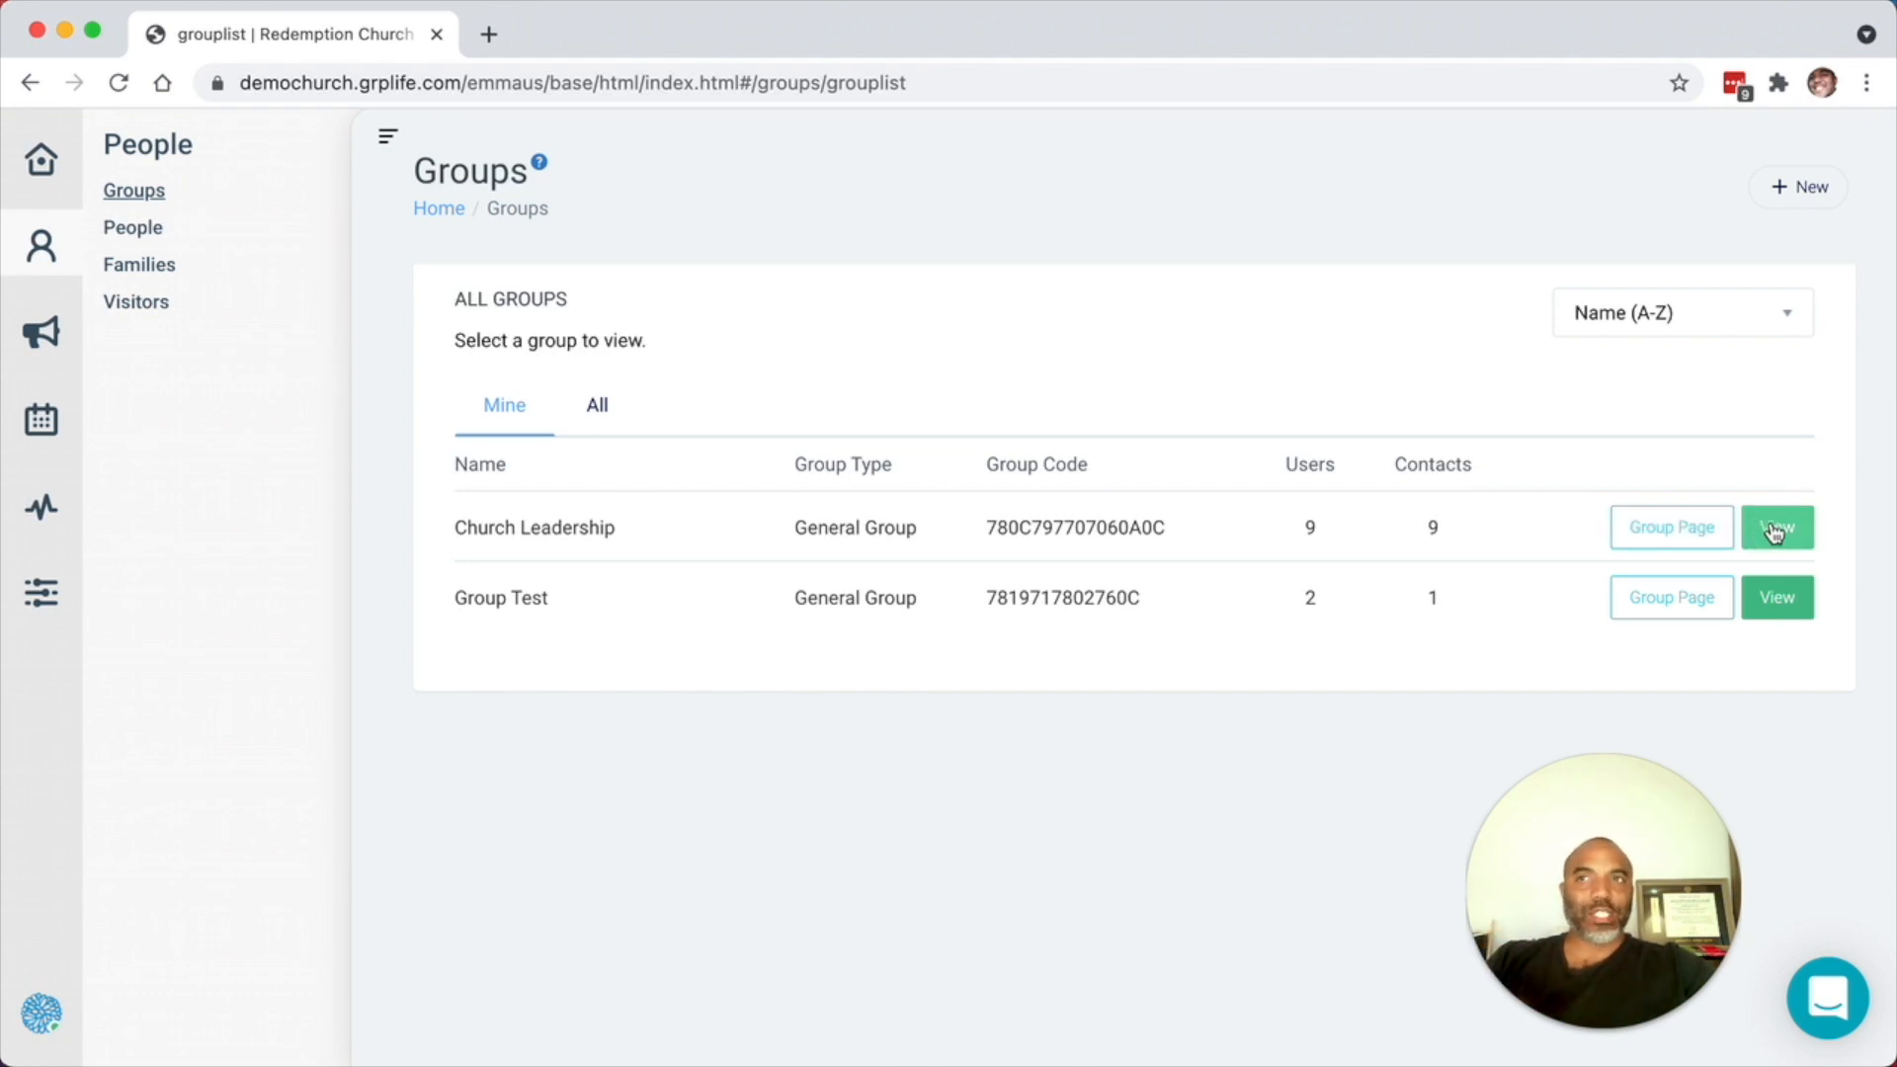
pyautogui.click(1758, 597)
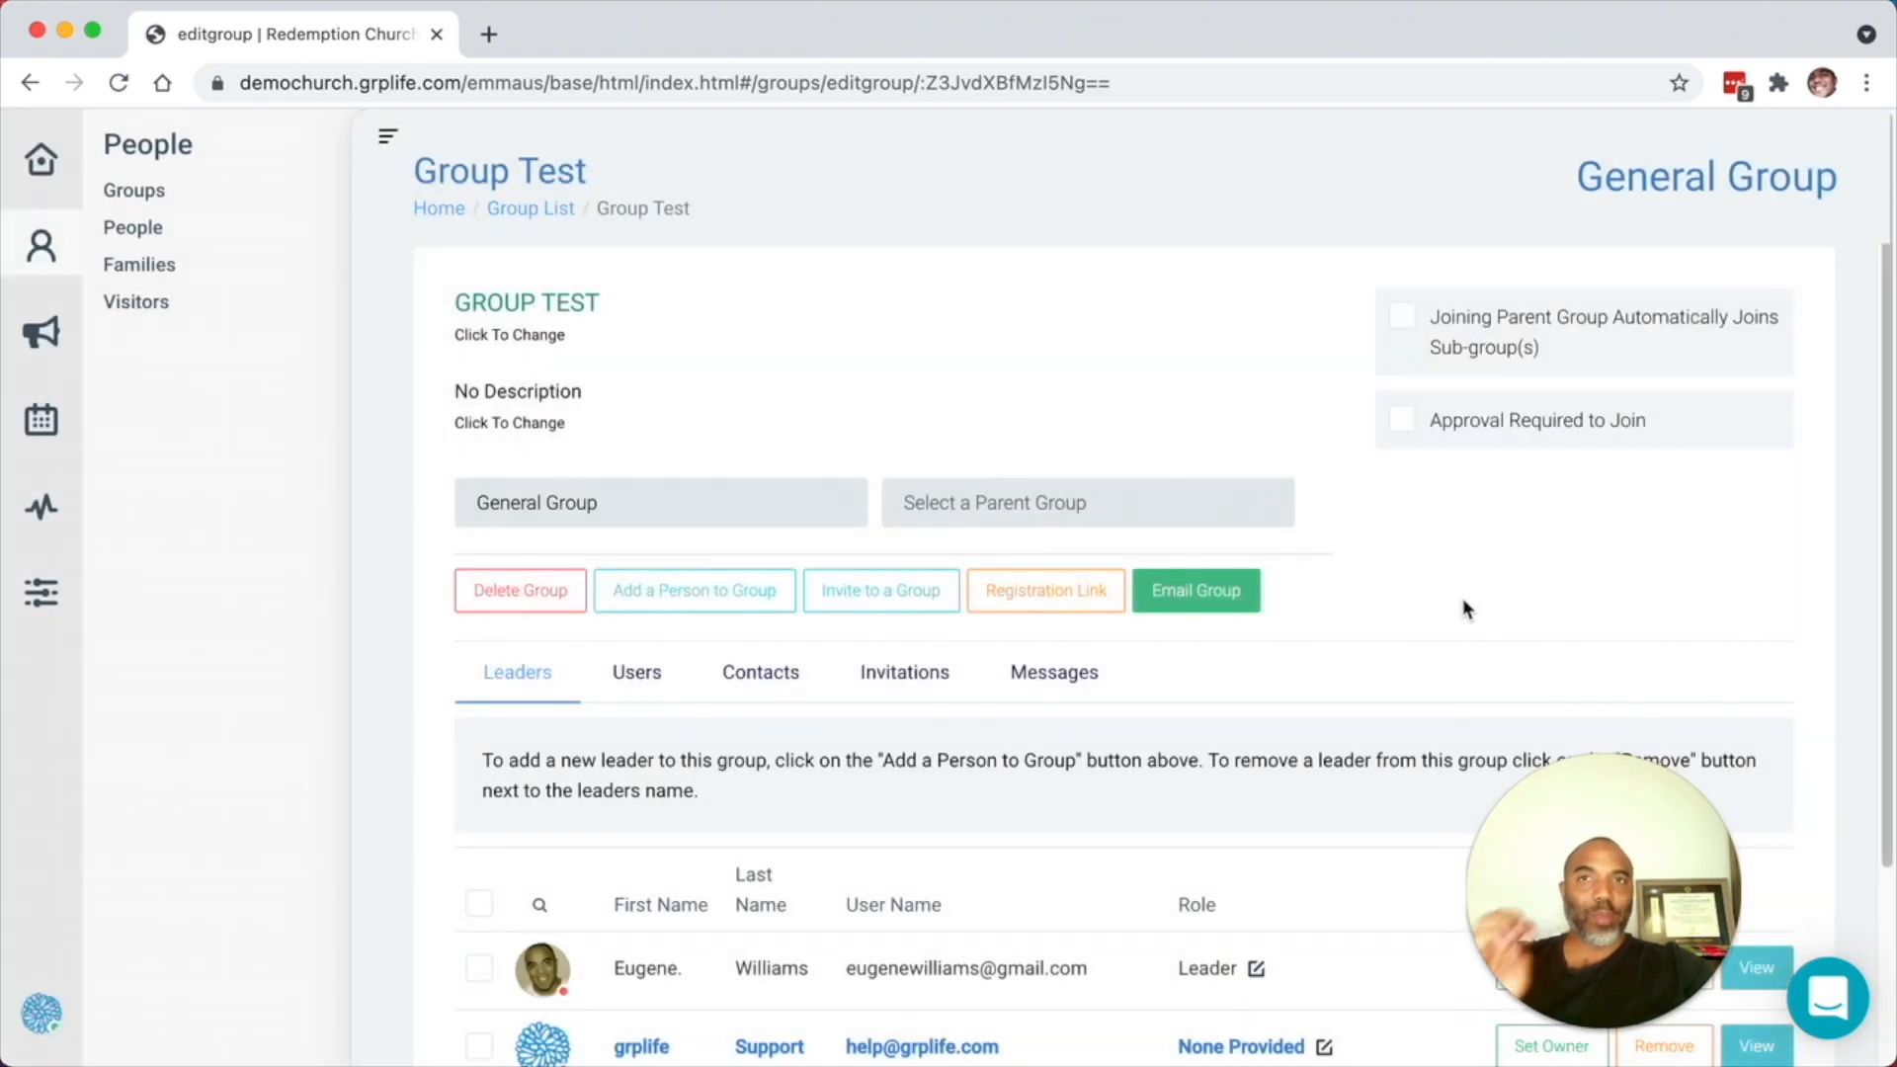
pyautogui.click(1051, 608)
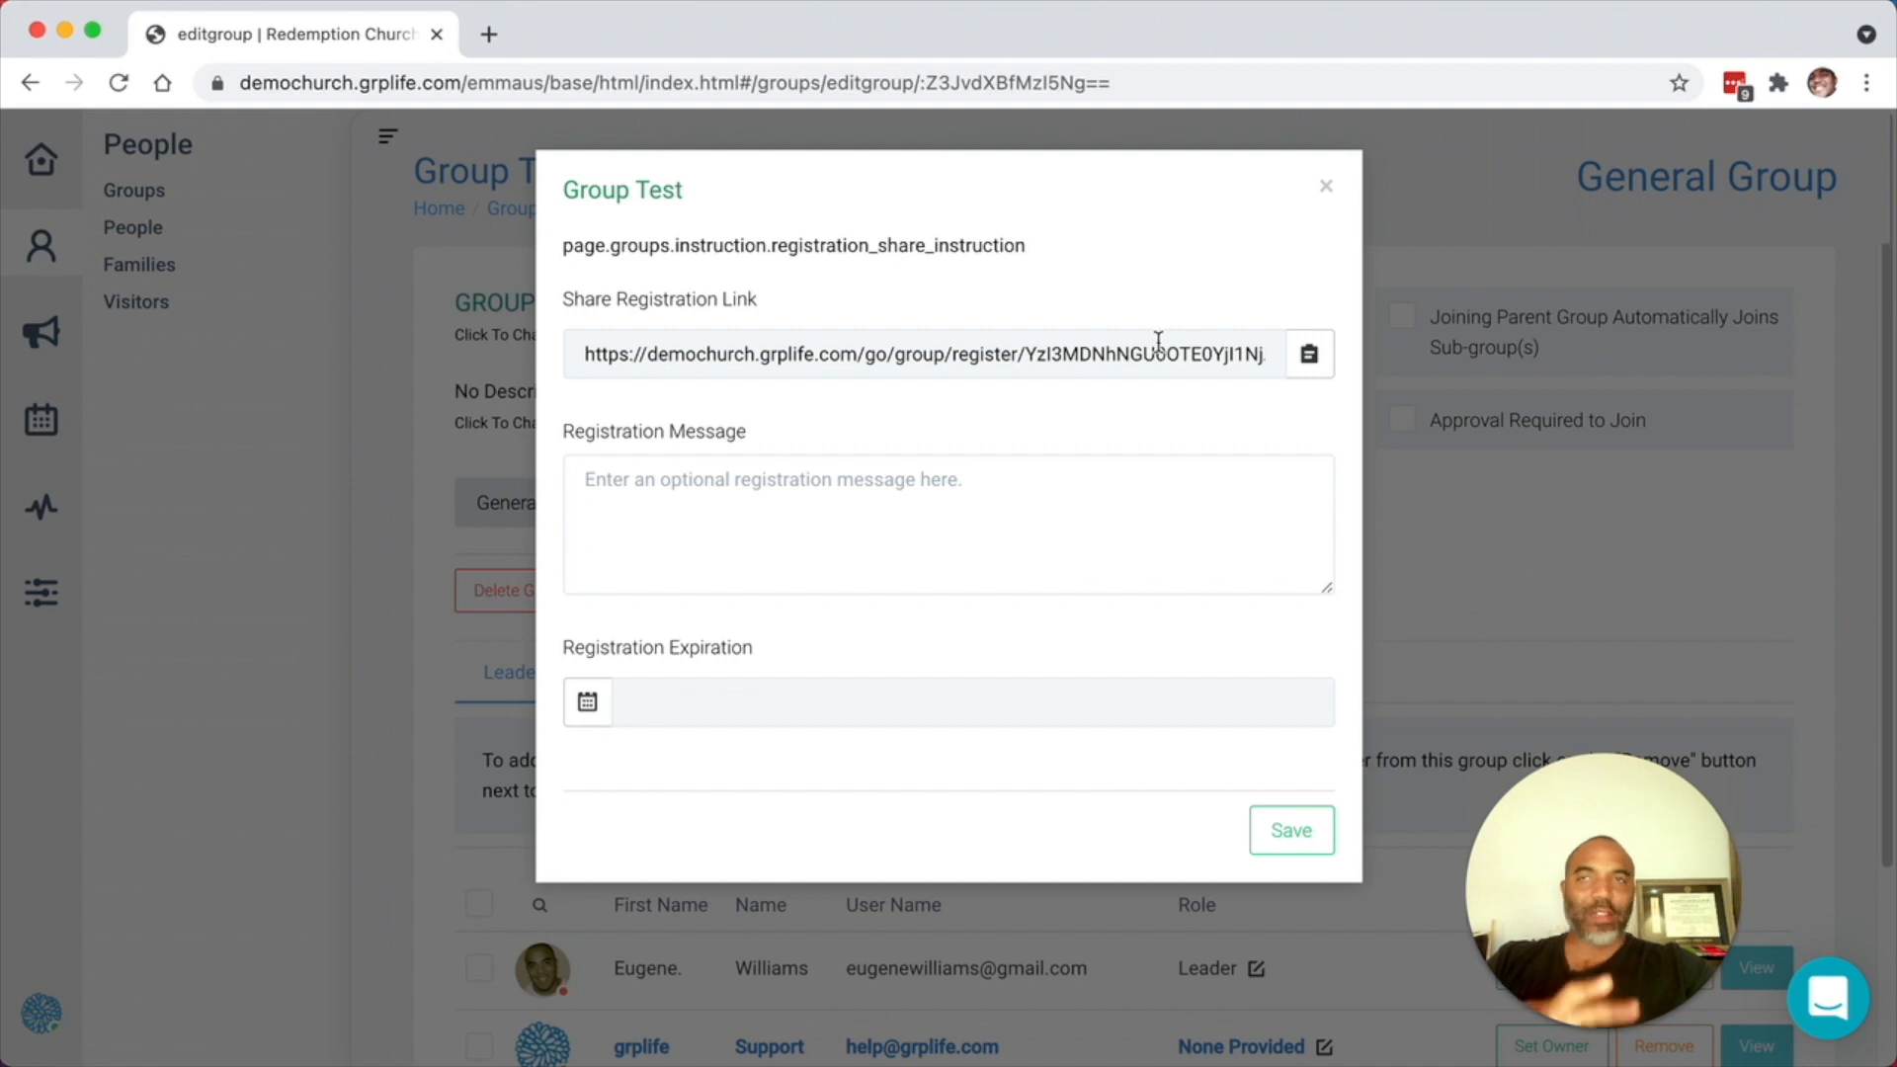
# - Close the registration link dialog and go to the All People list
pyautogui.click(1327, 193)
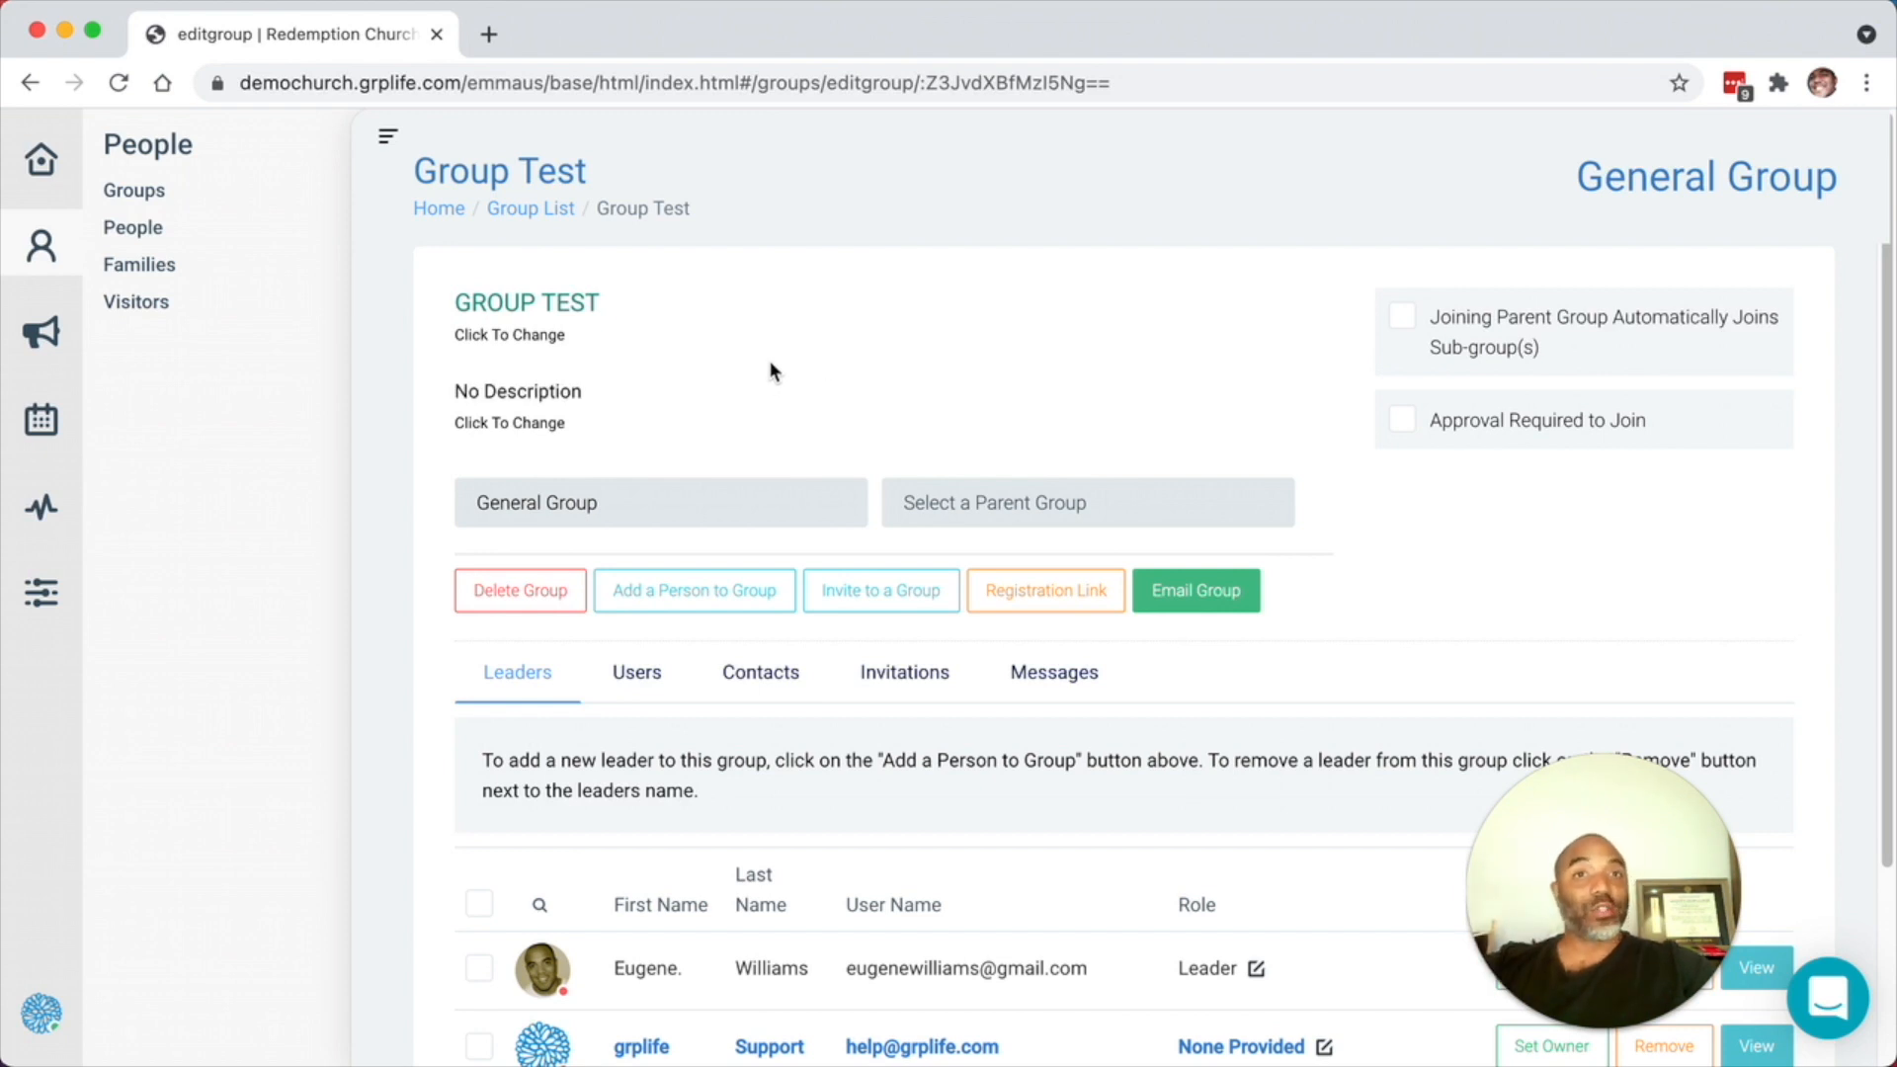
pyautogui.click(143, 230)
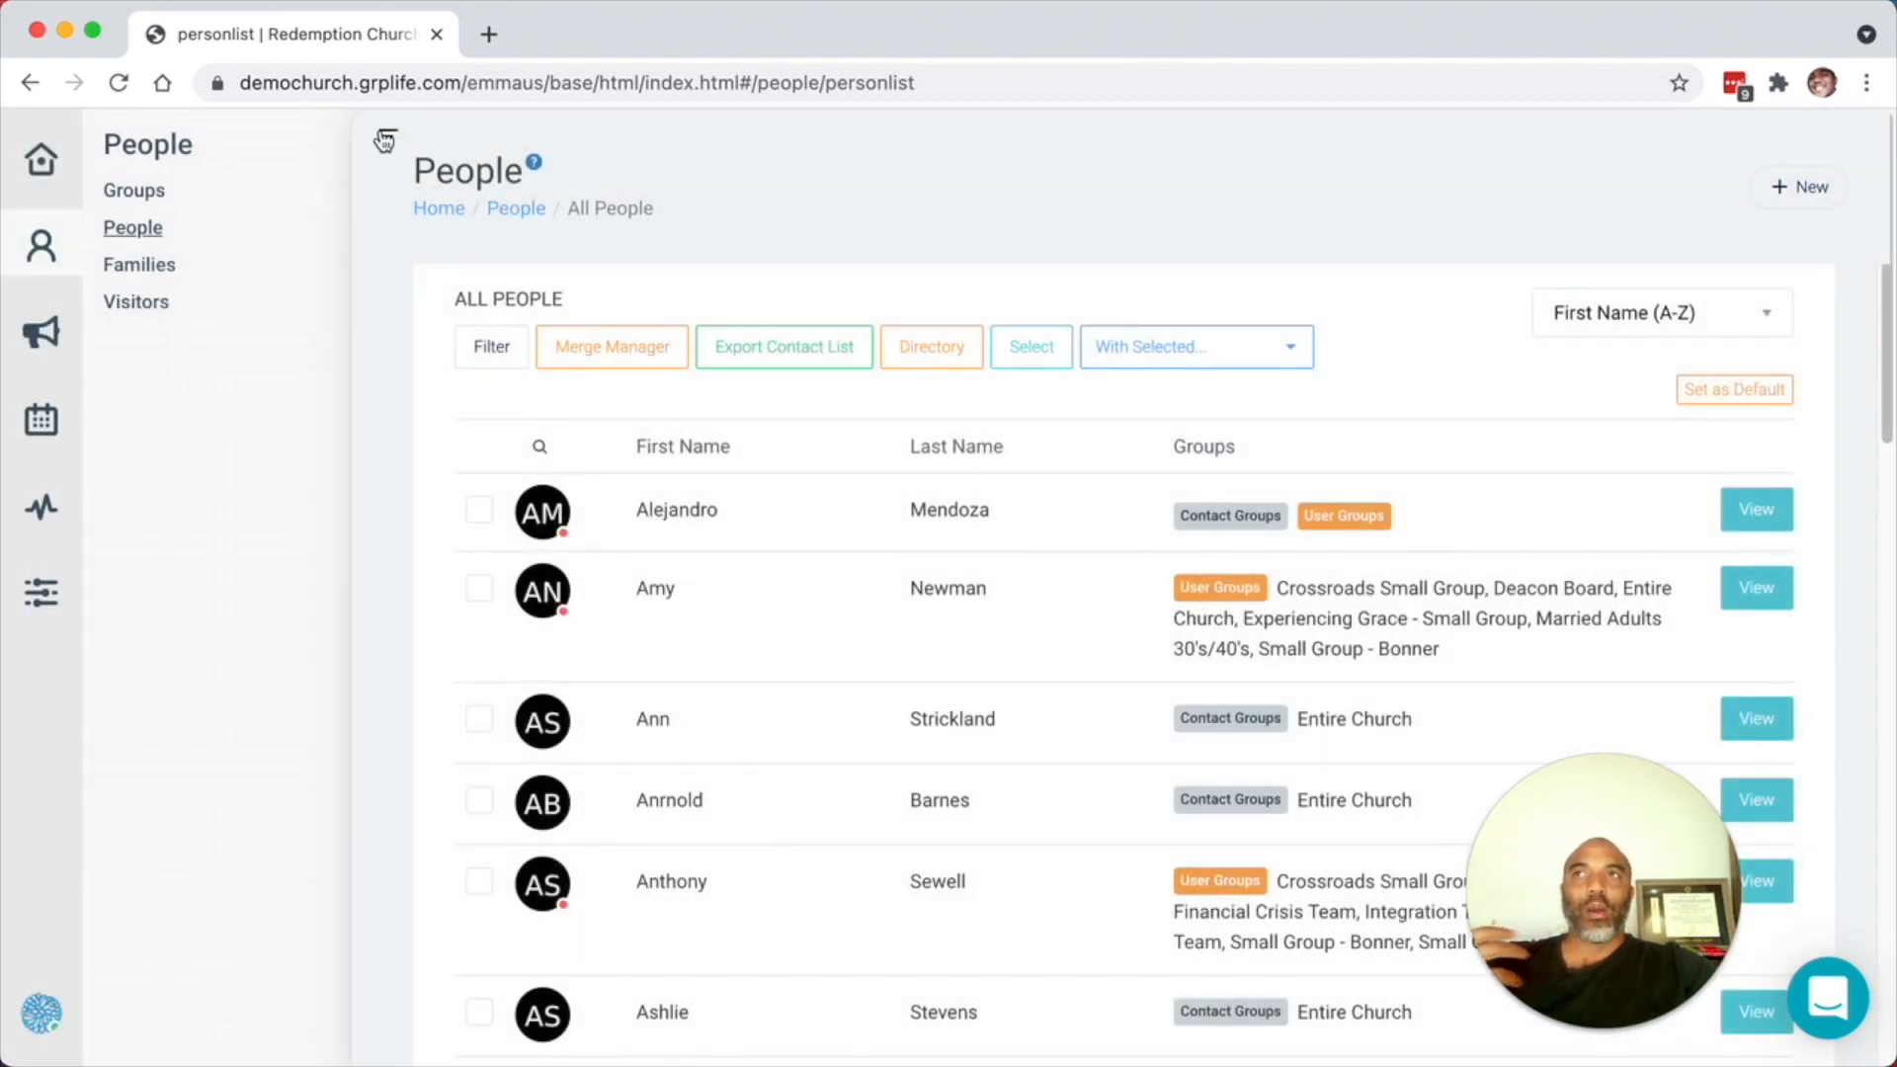
# - Collapse the sidebar and open the third contact's record
pyautogui.click(385, 137)
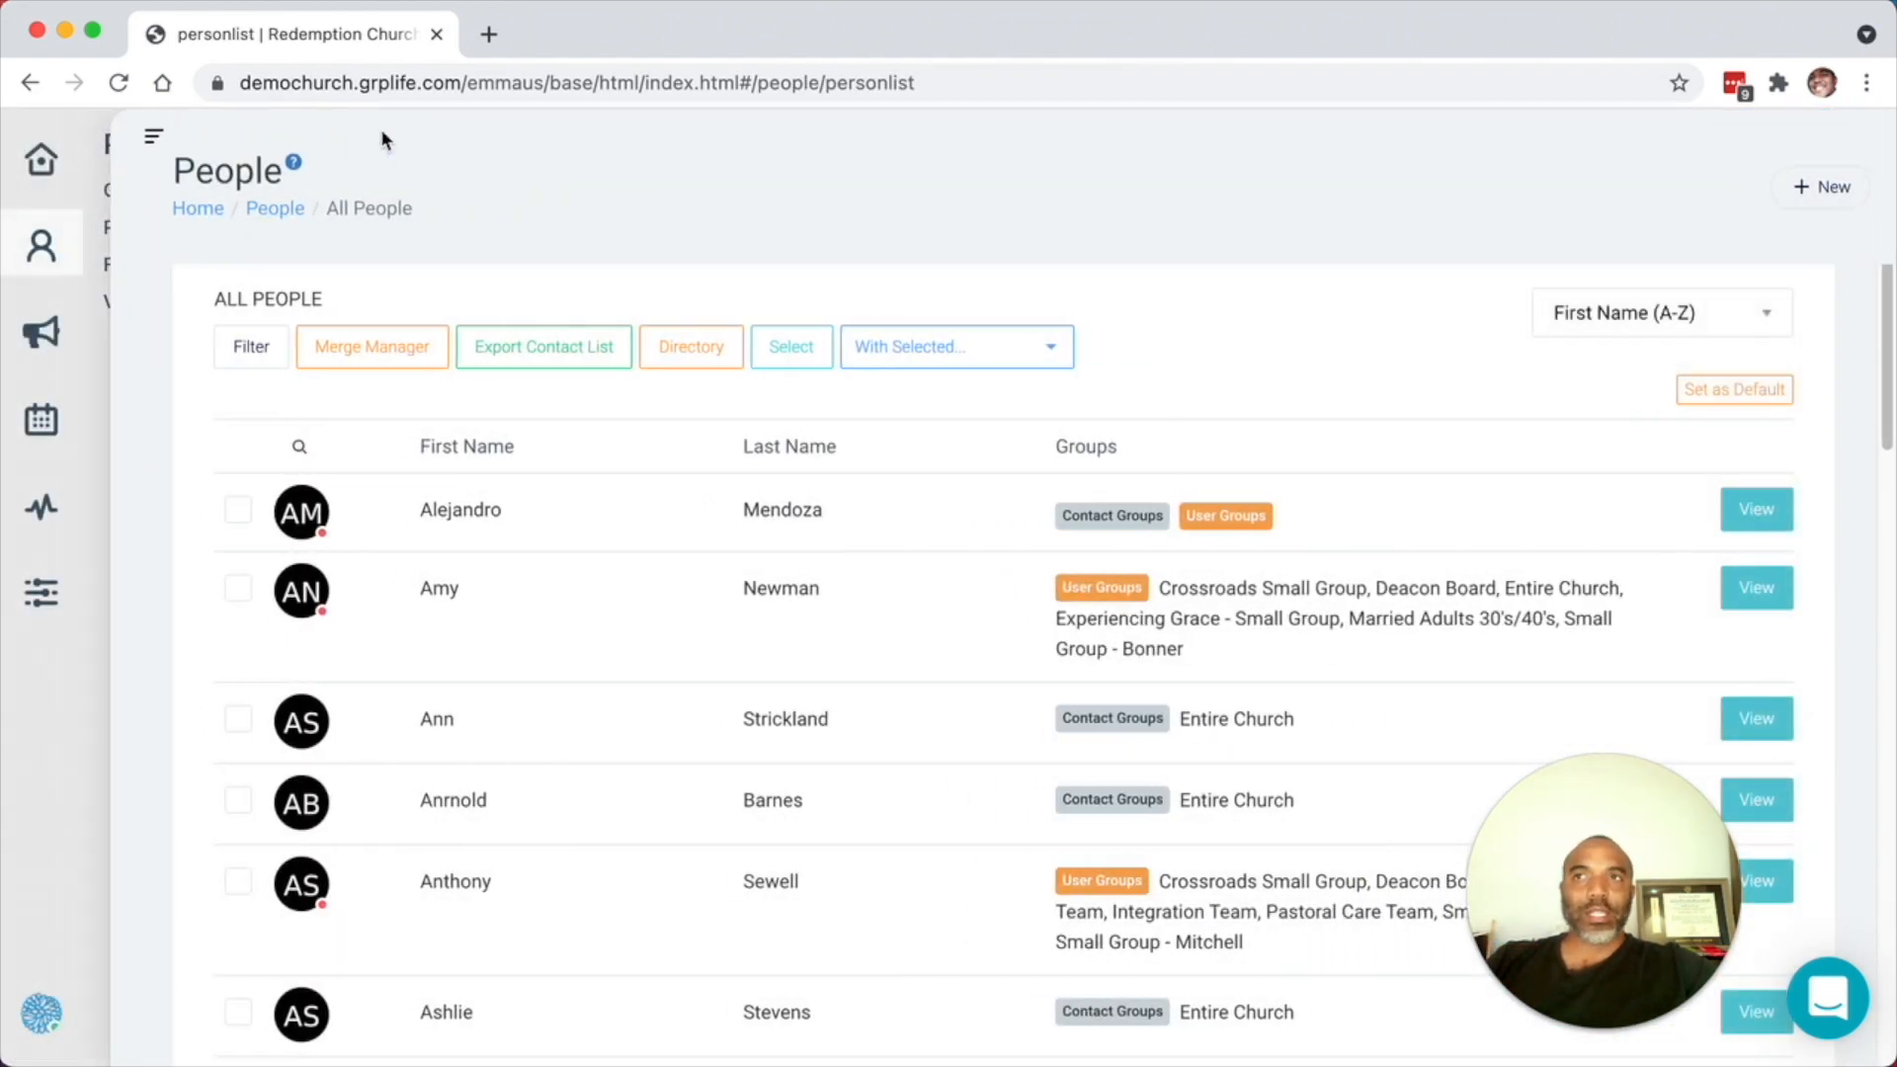
pyautogui.click(1767, 727)
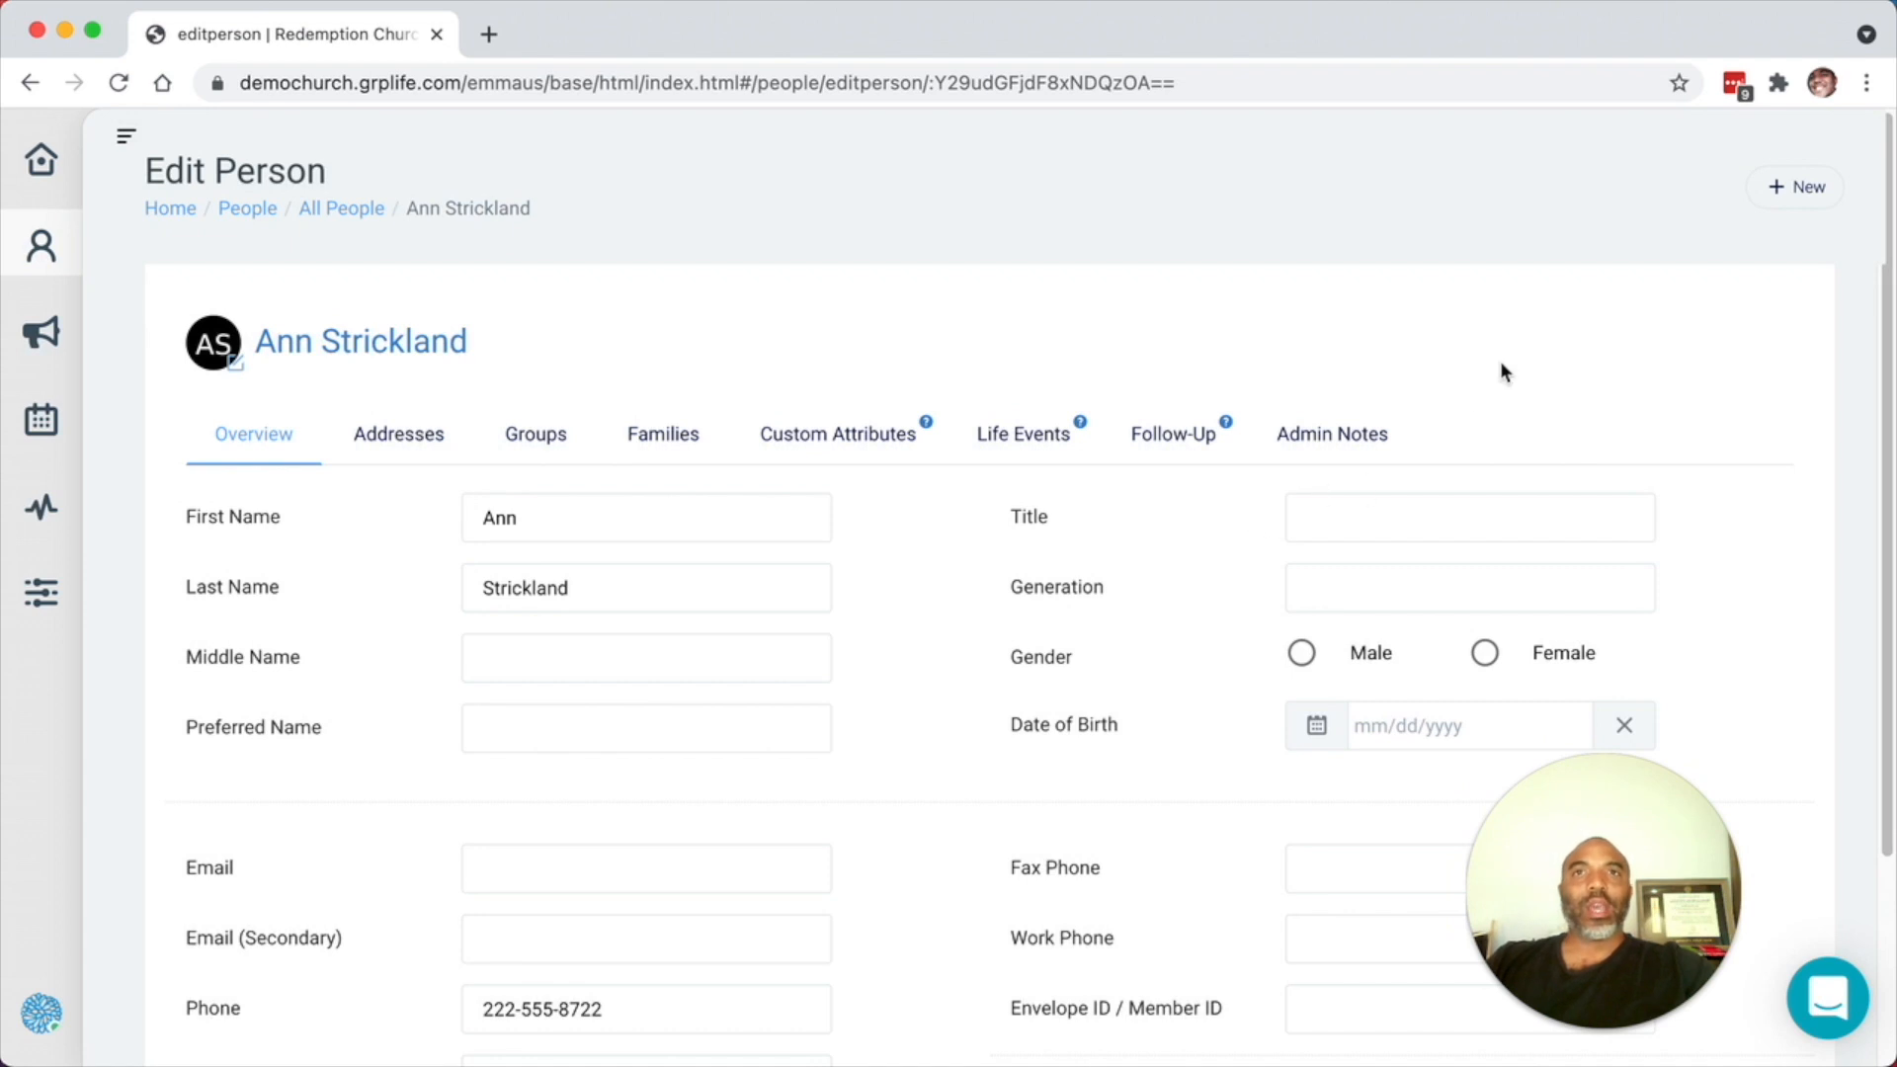
pyautogui.scroll(-3, 1500, 372)
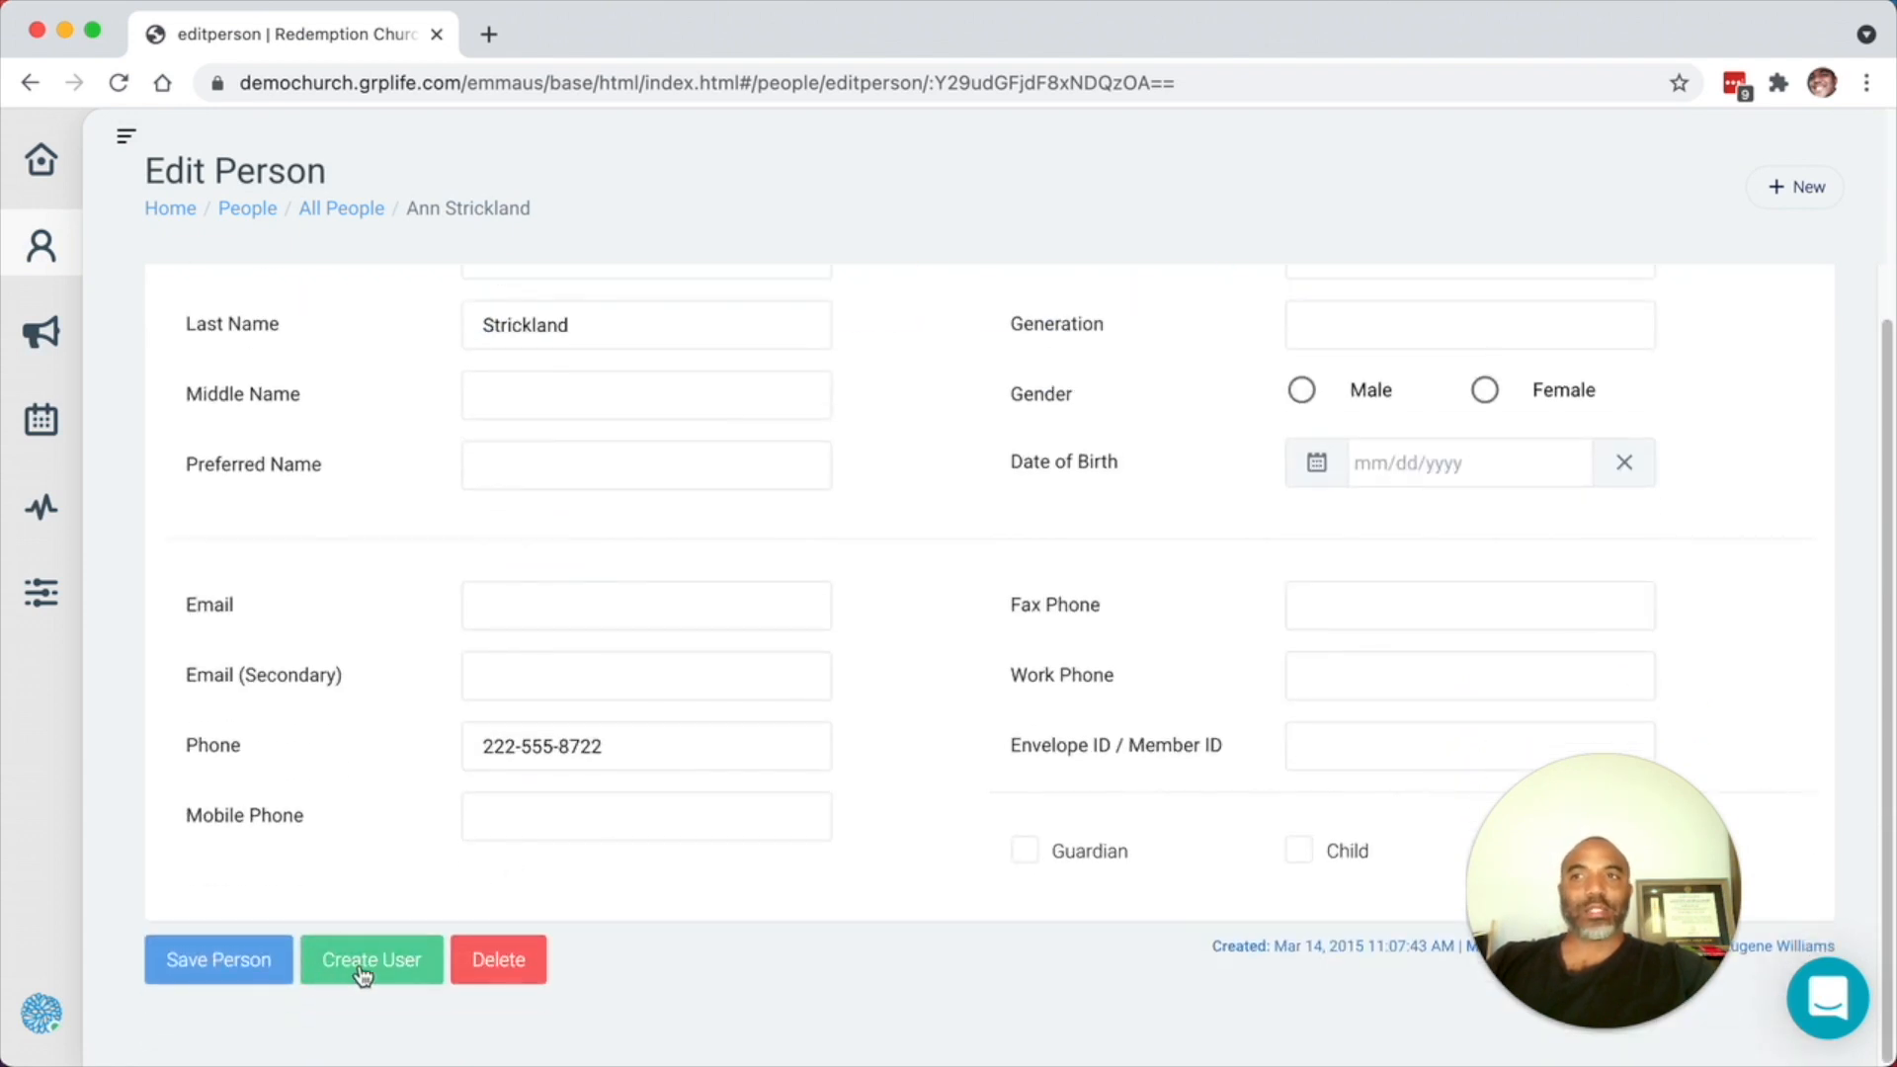
pyautogui.scroll(3, 766, 746)
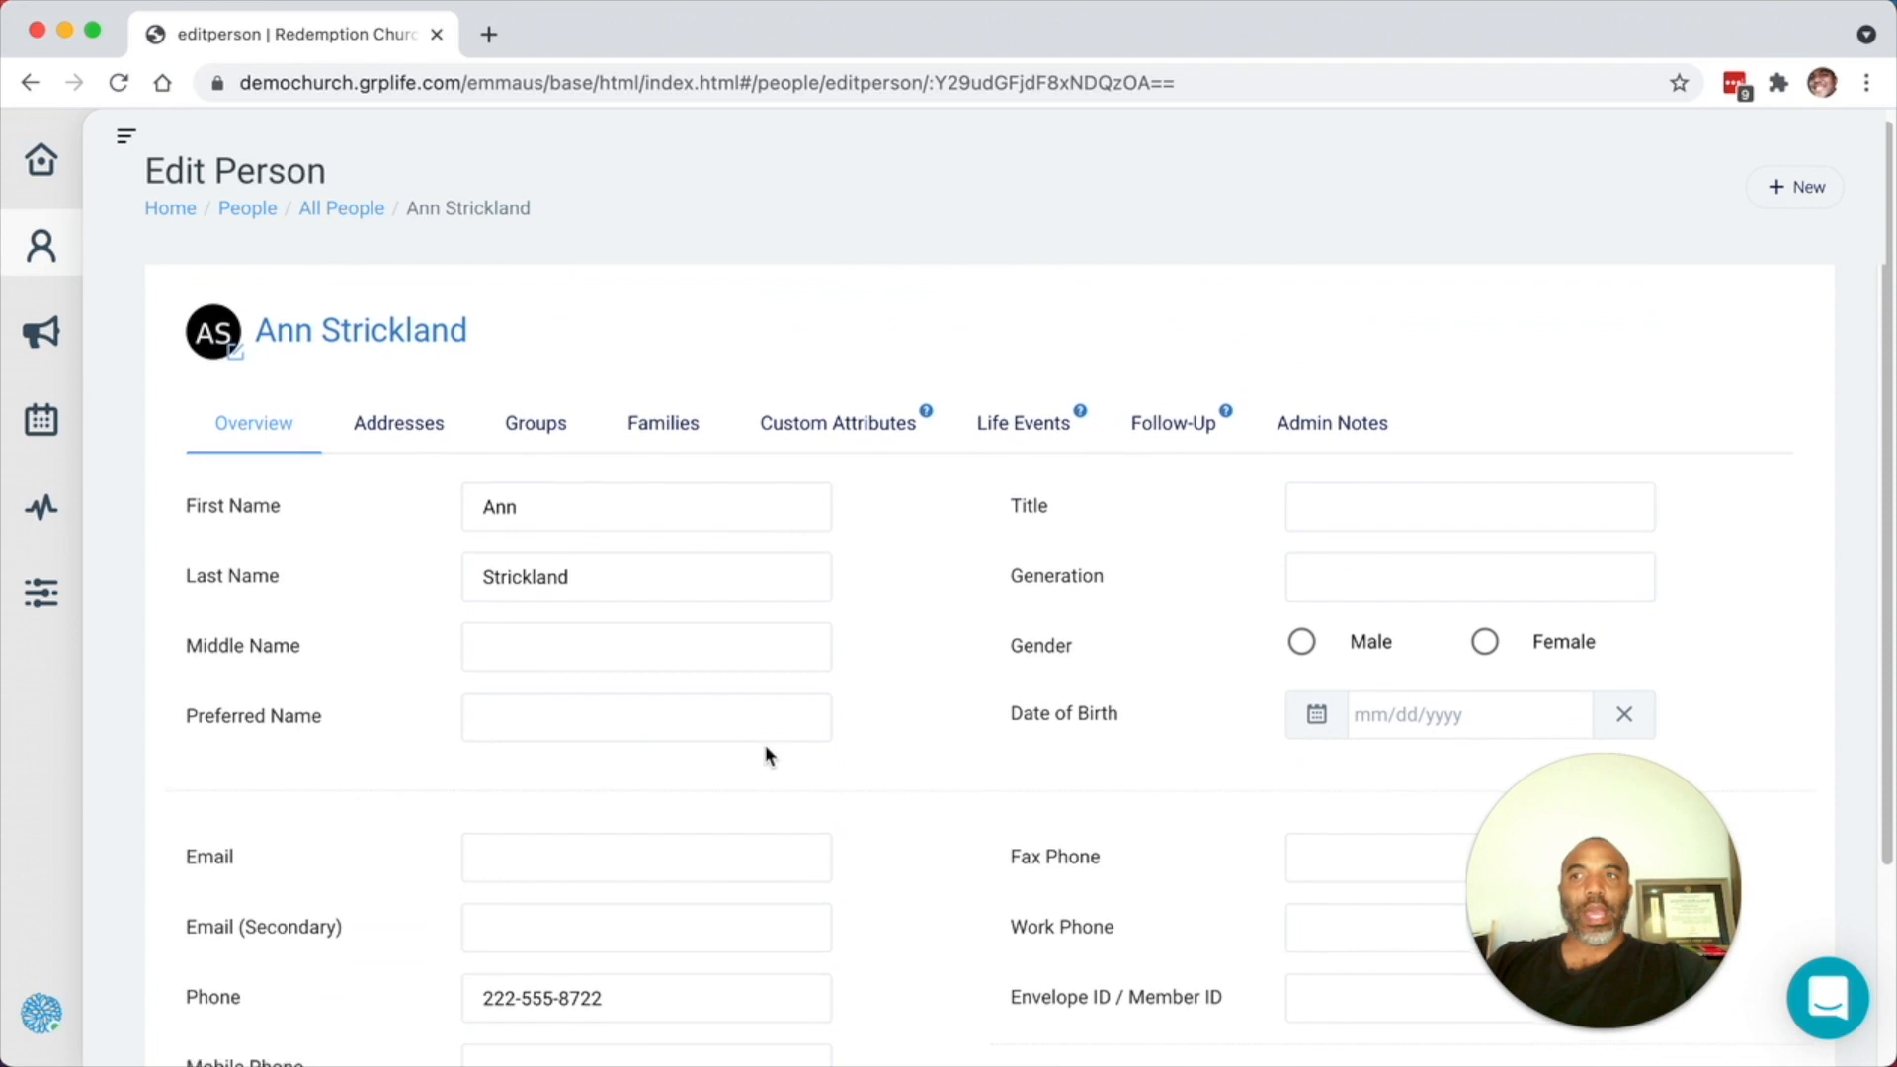
pyautogui.scroll(-3, 761, 751)
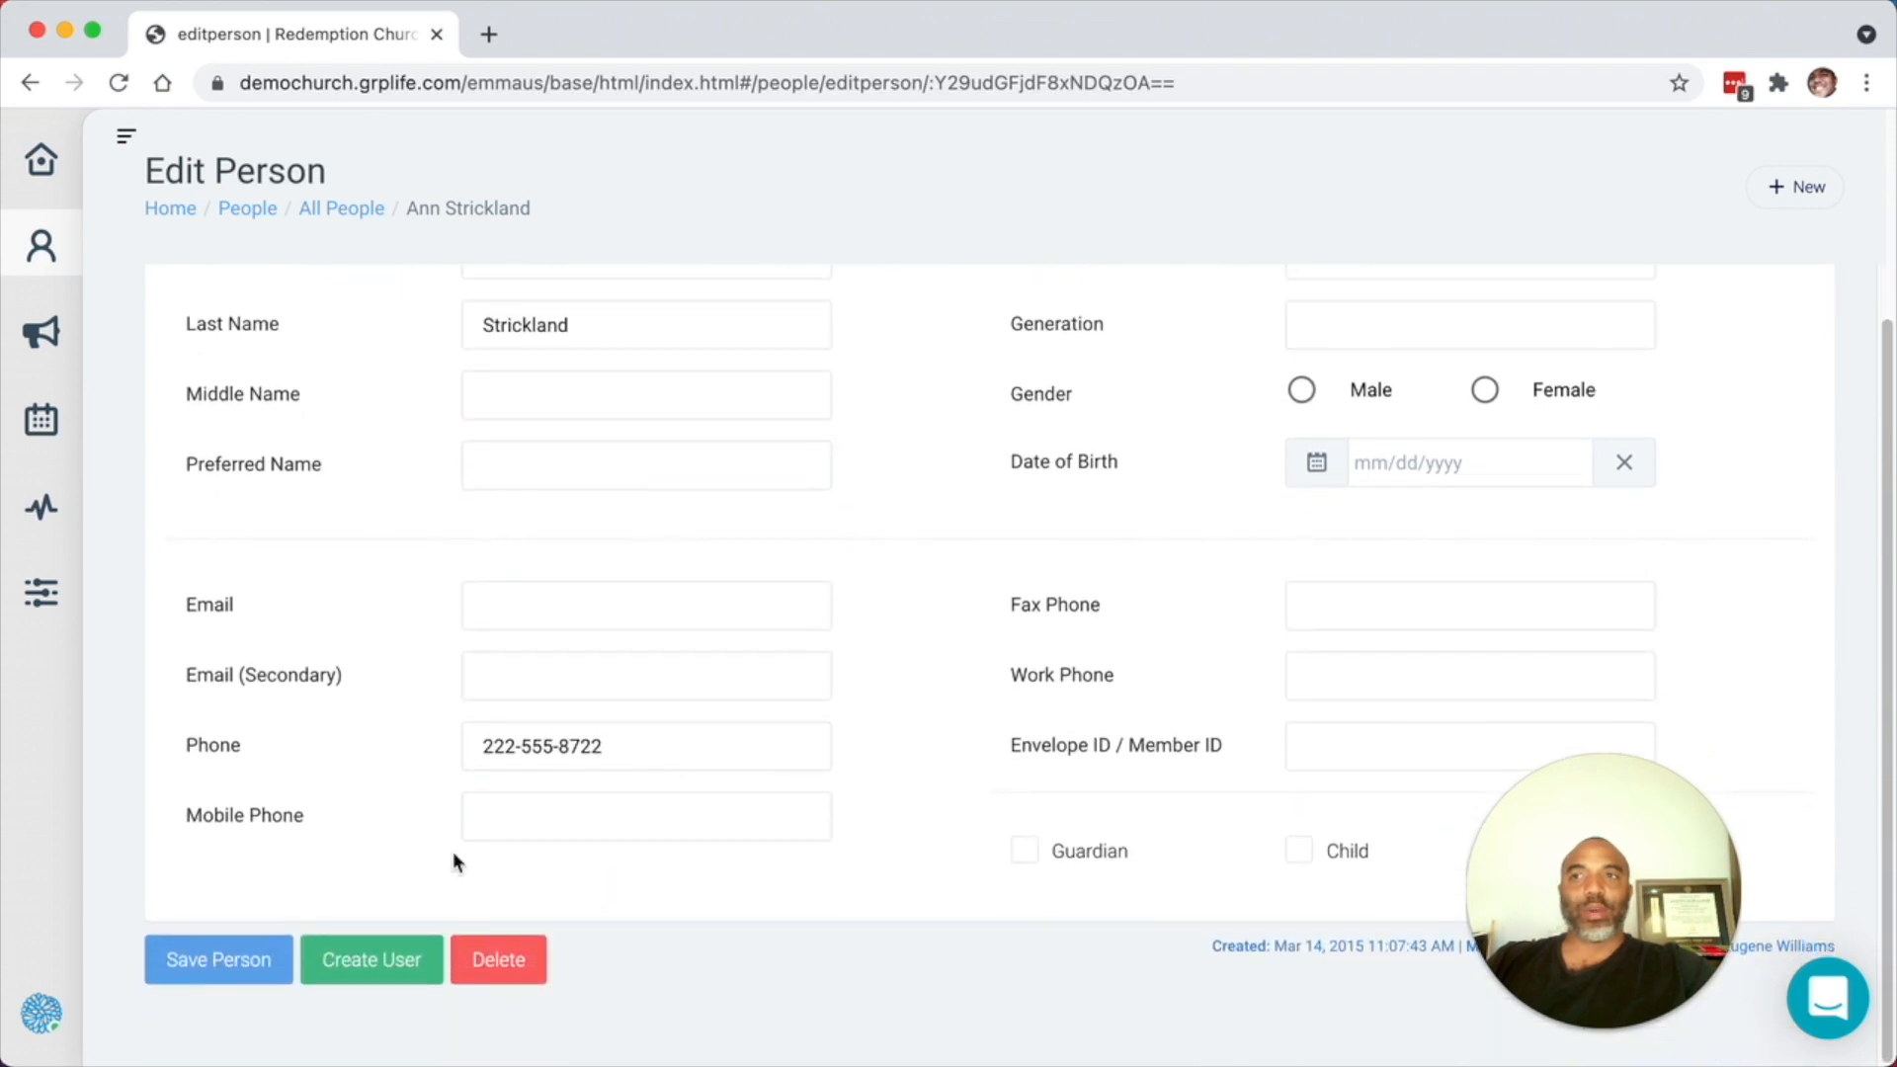
# - Try Create User, dismiss the missing-email error, and select the Email field
pyautogui.click(348, 961)
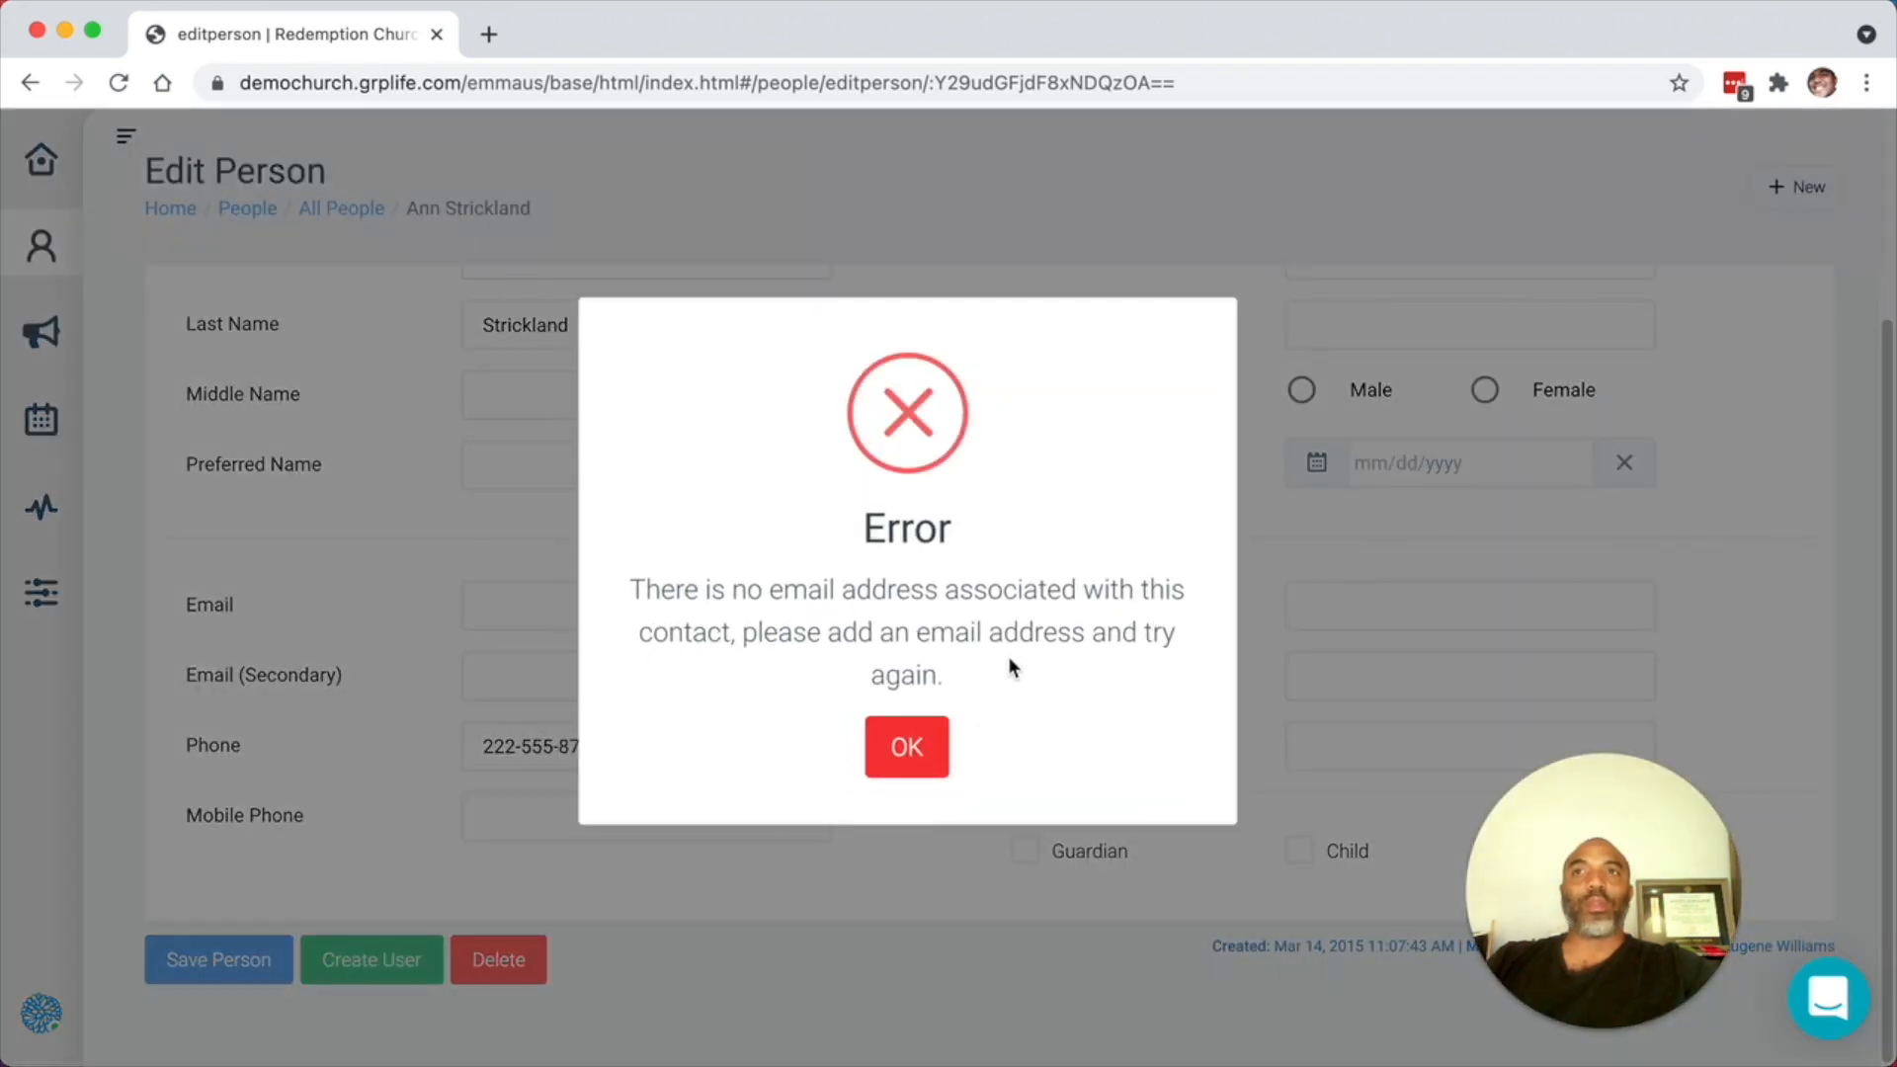
pyautogui.click(904, 748)
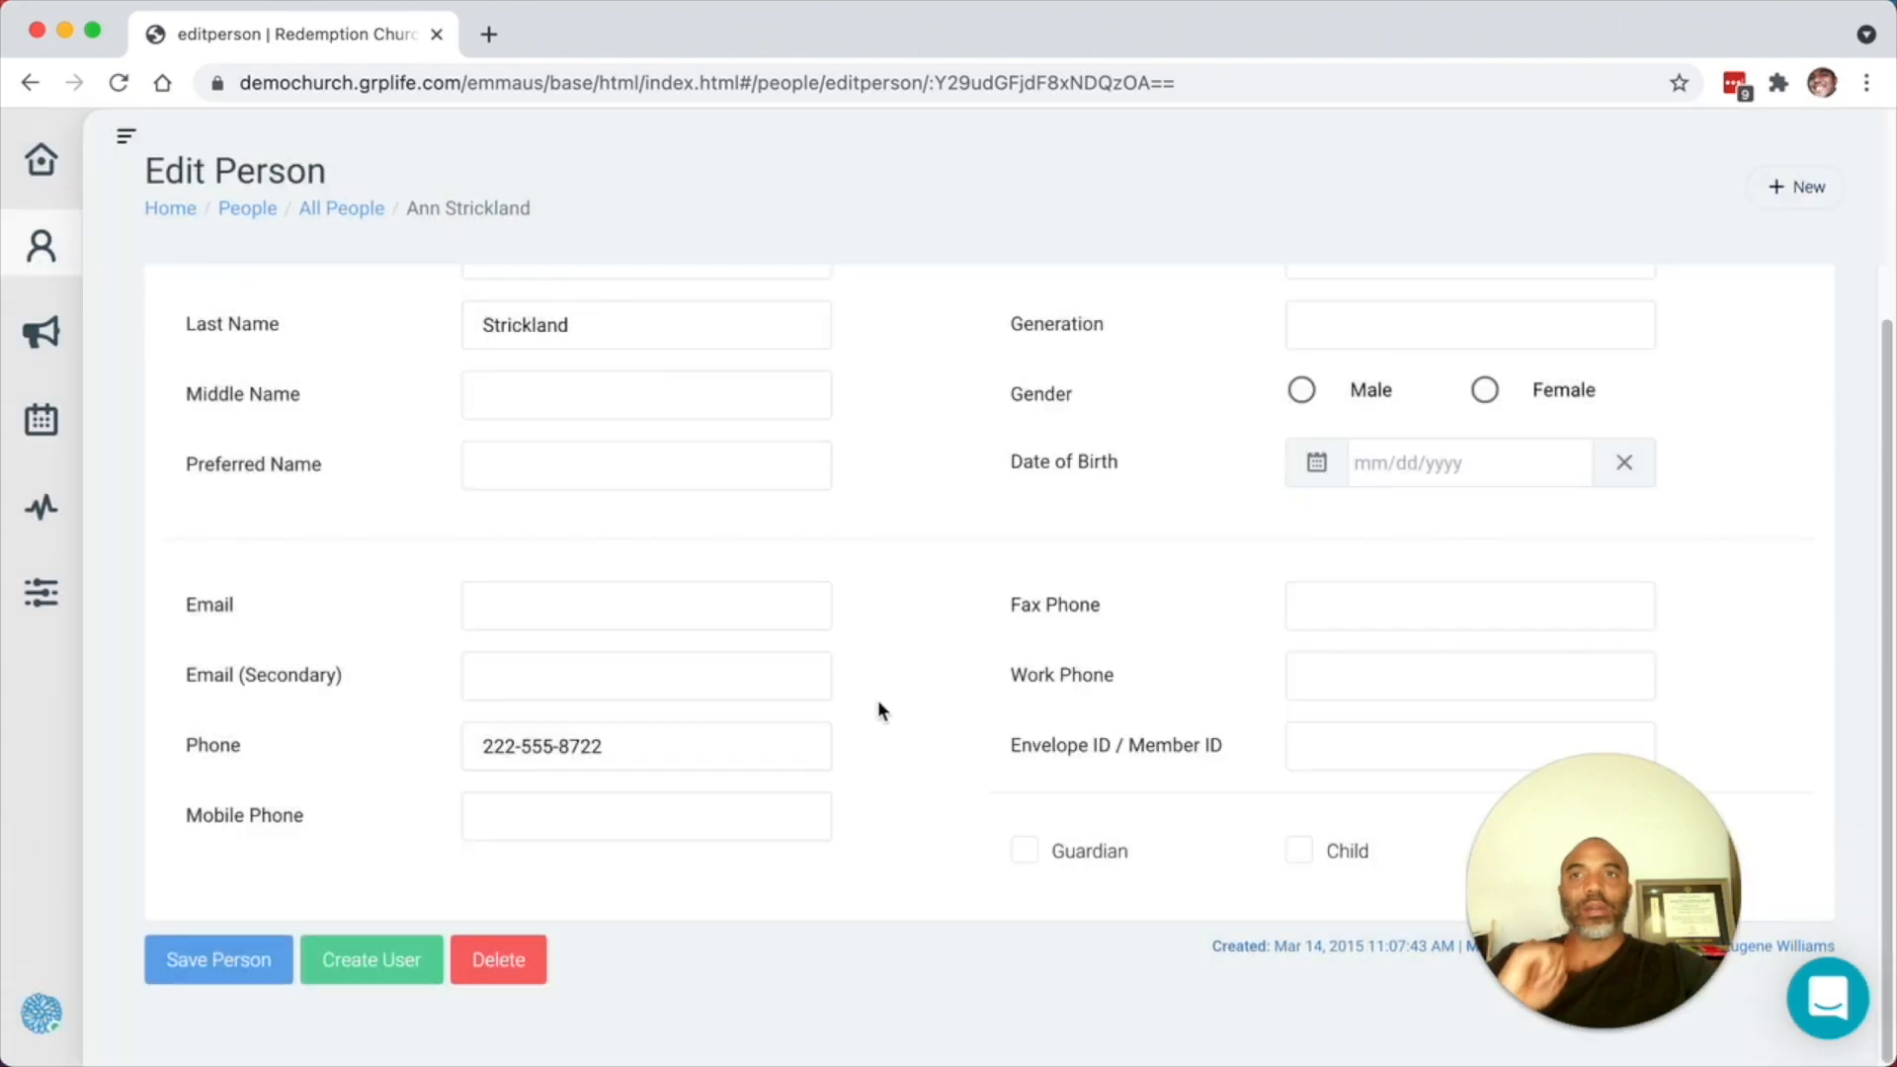
pyautogui.click(559, 616)
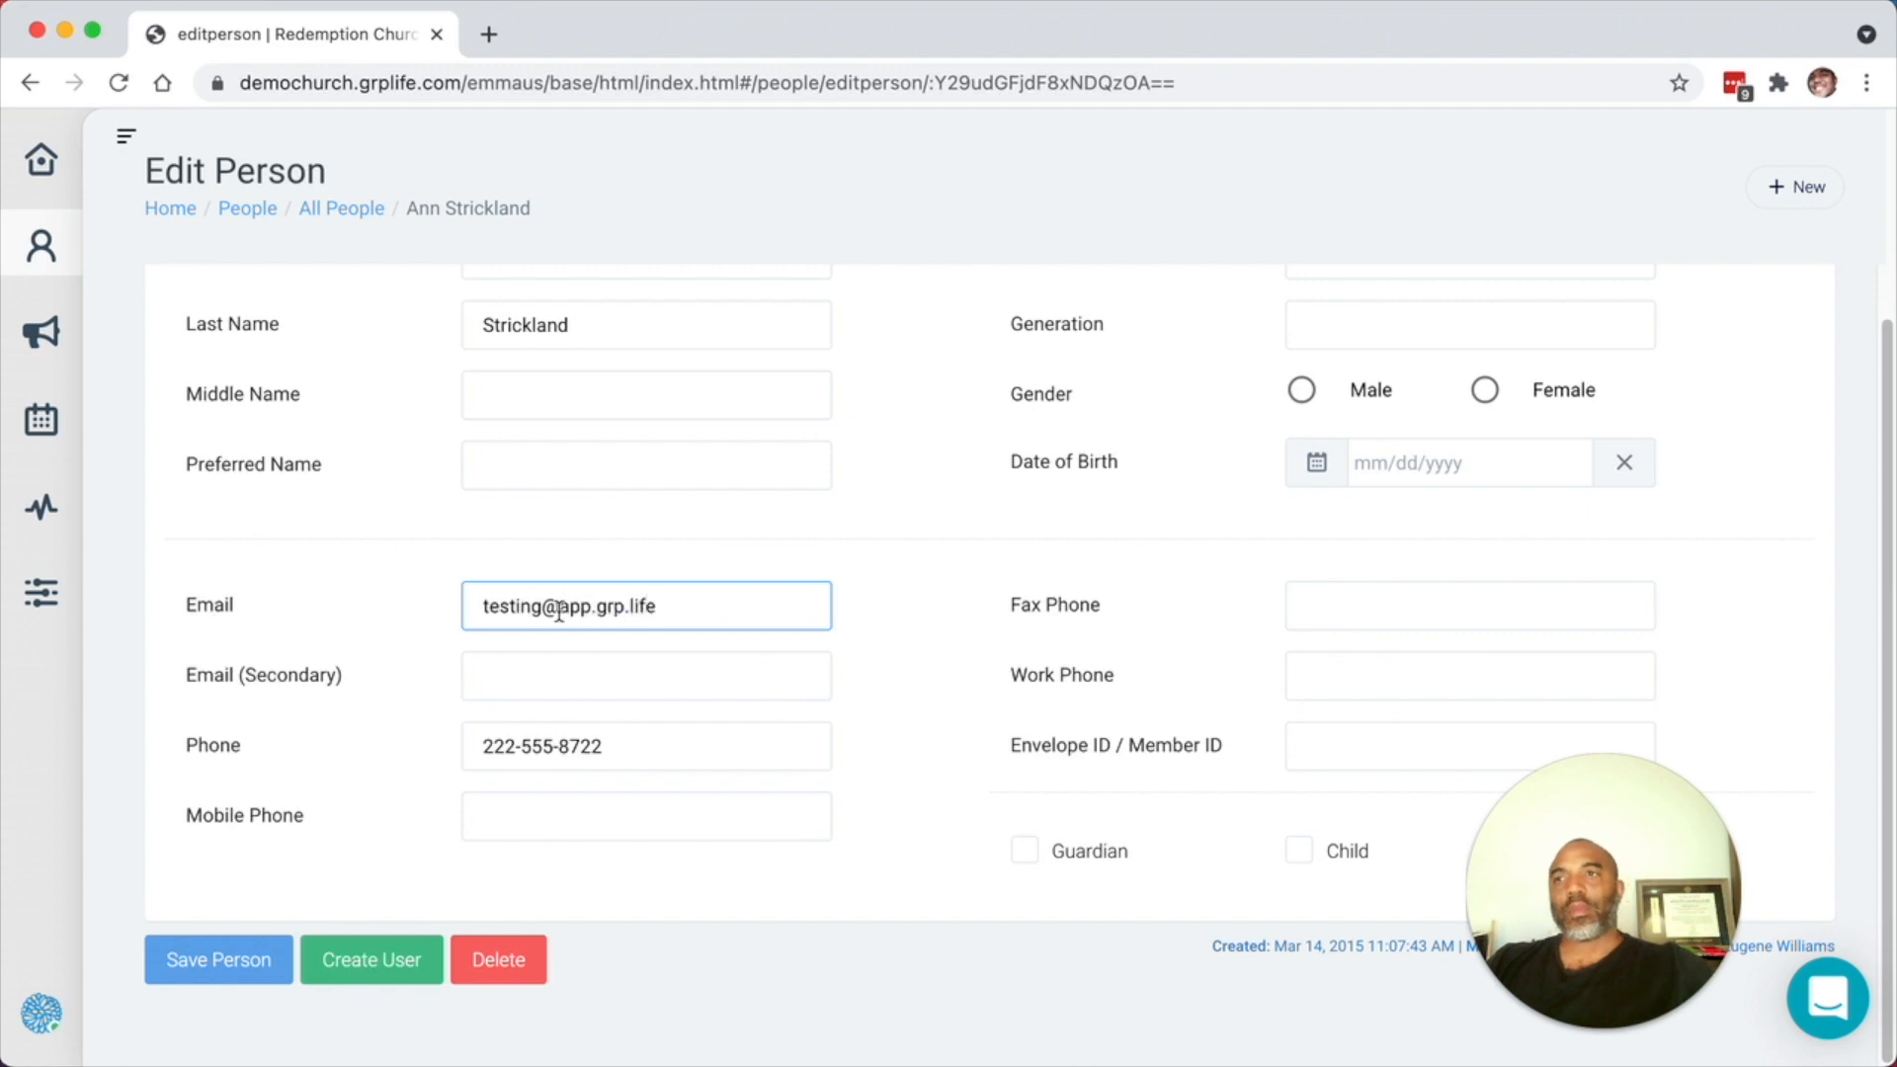
# - Enter the contact's e-mail address, save the person, and cancel the Create User confirmation
pyautogui.click(227, 964)
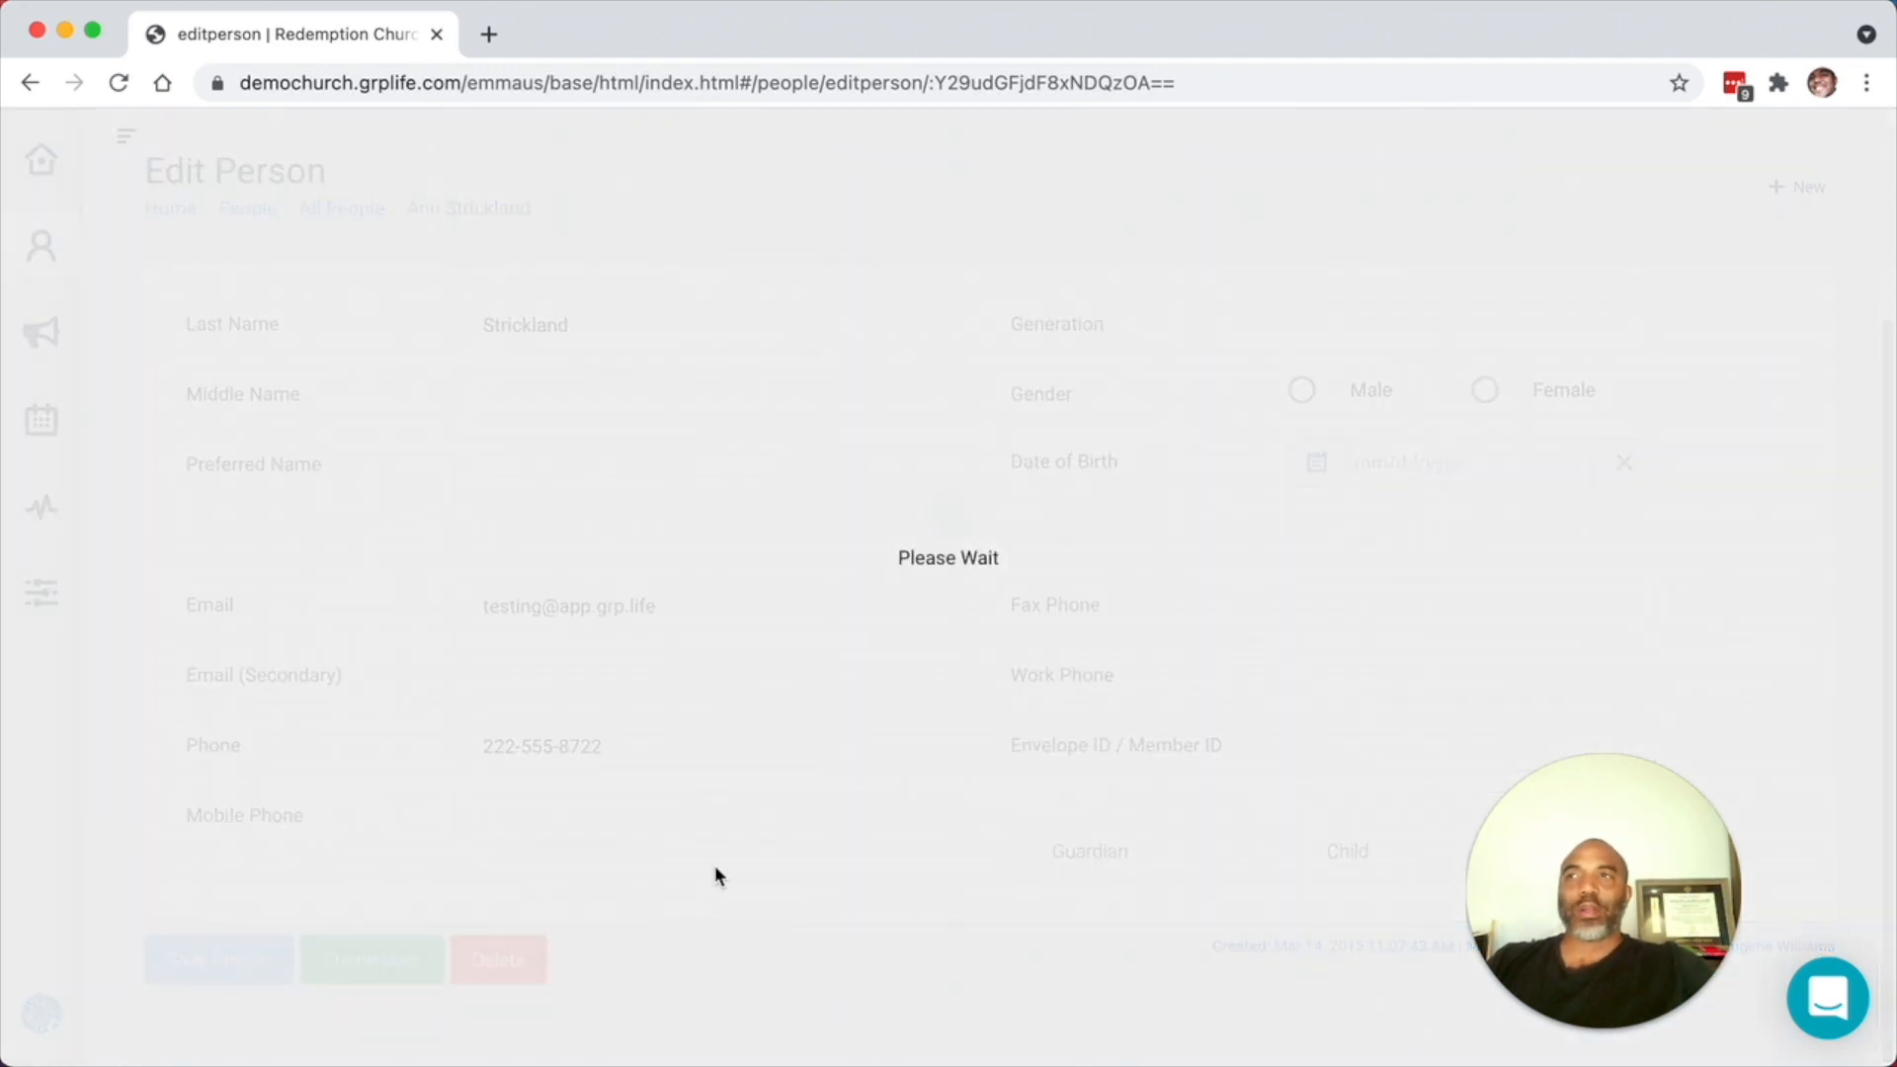
pyautogui.click(385, 963)
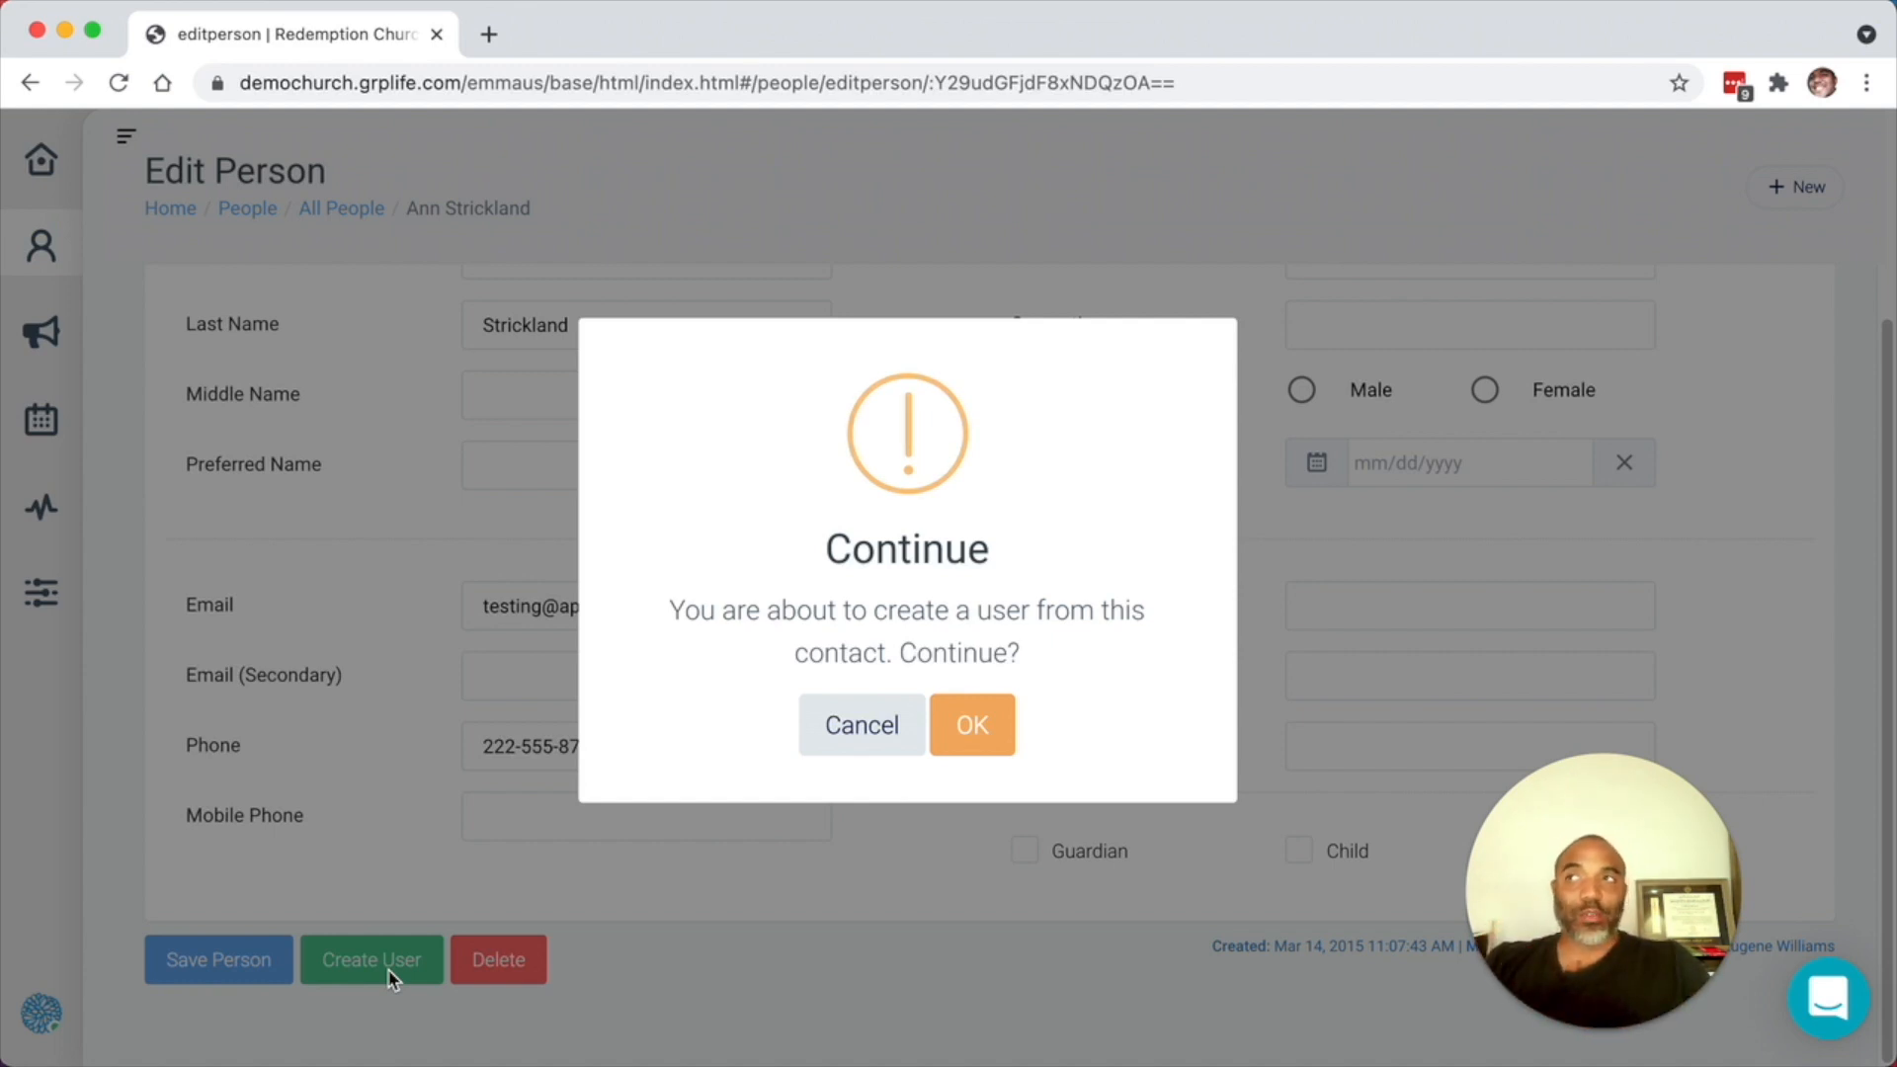
pyautogui.click(864, 731)
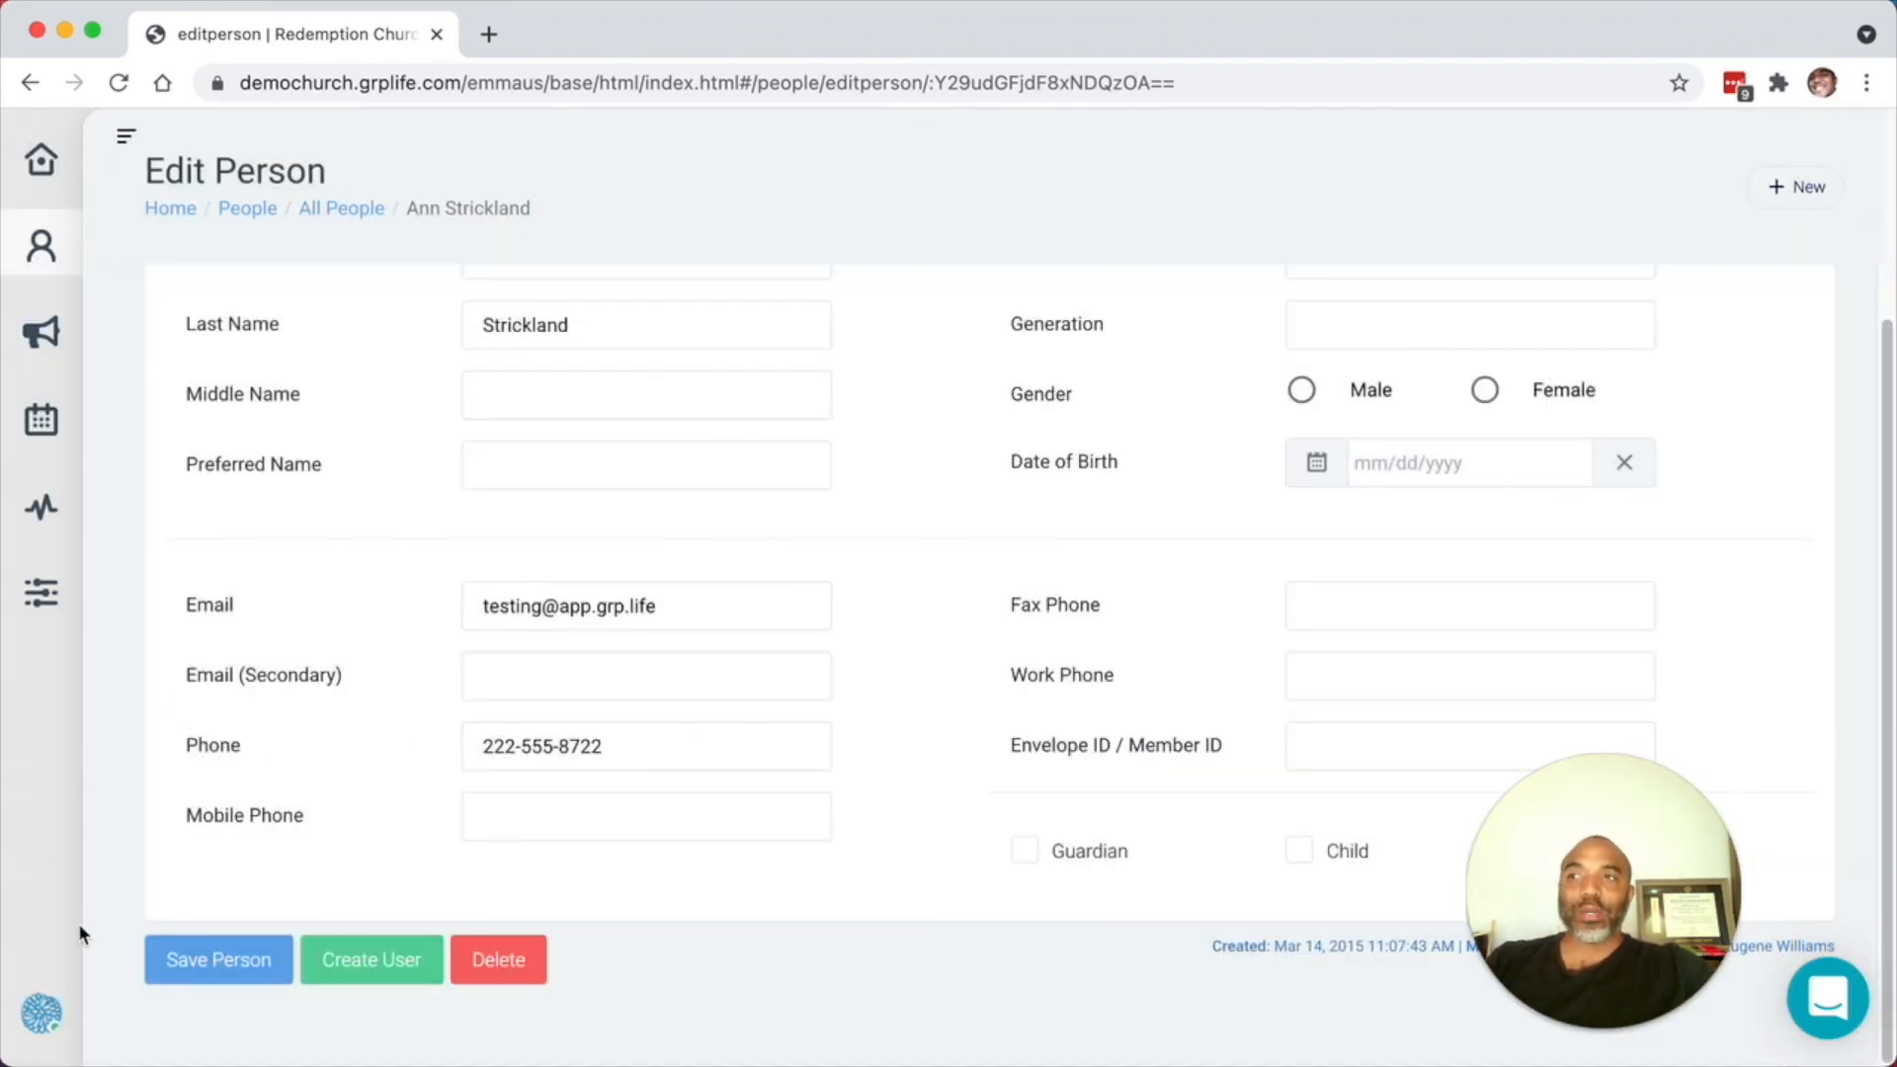
pyautogui.click(42, 595)
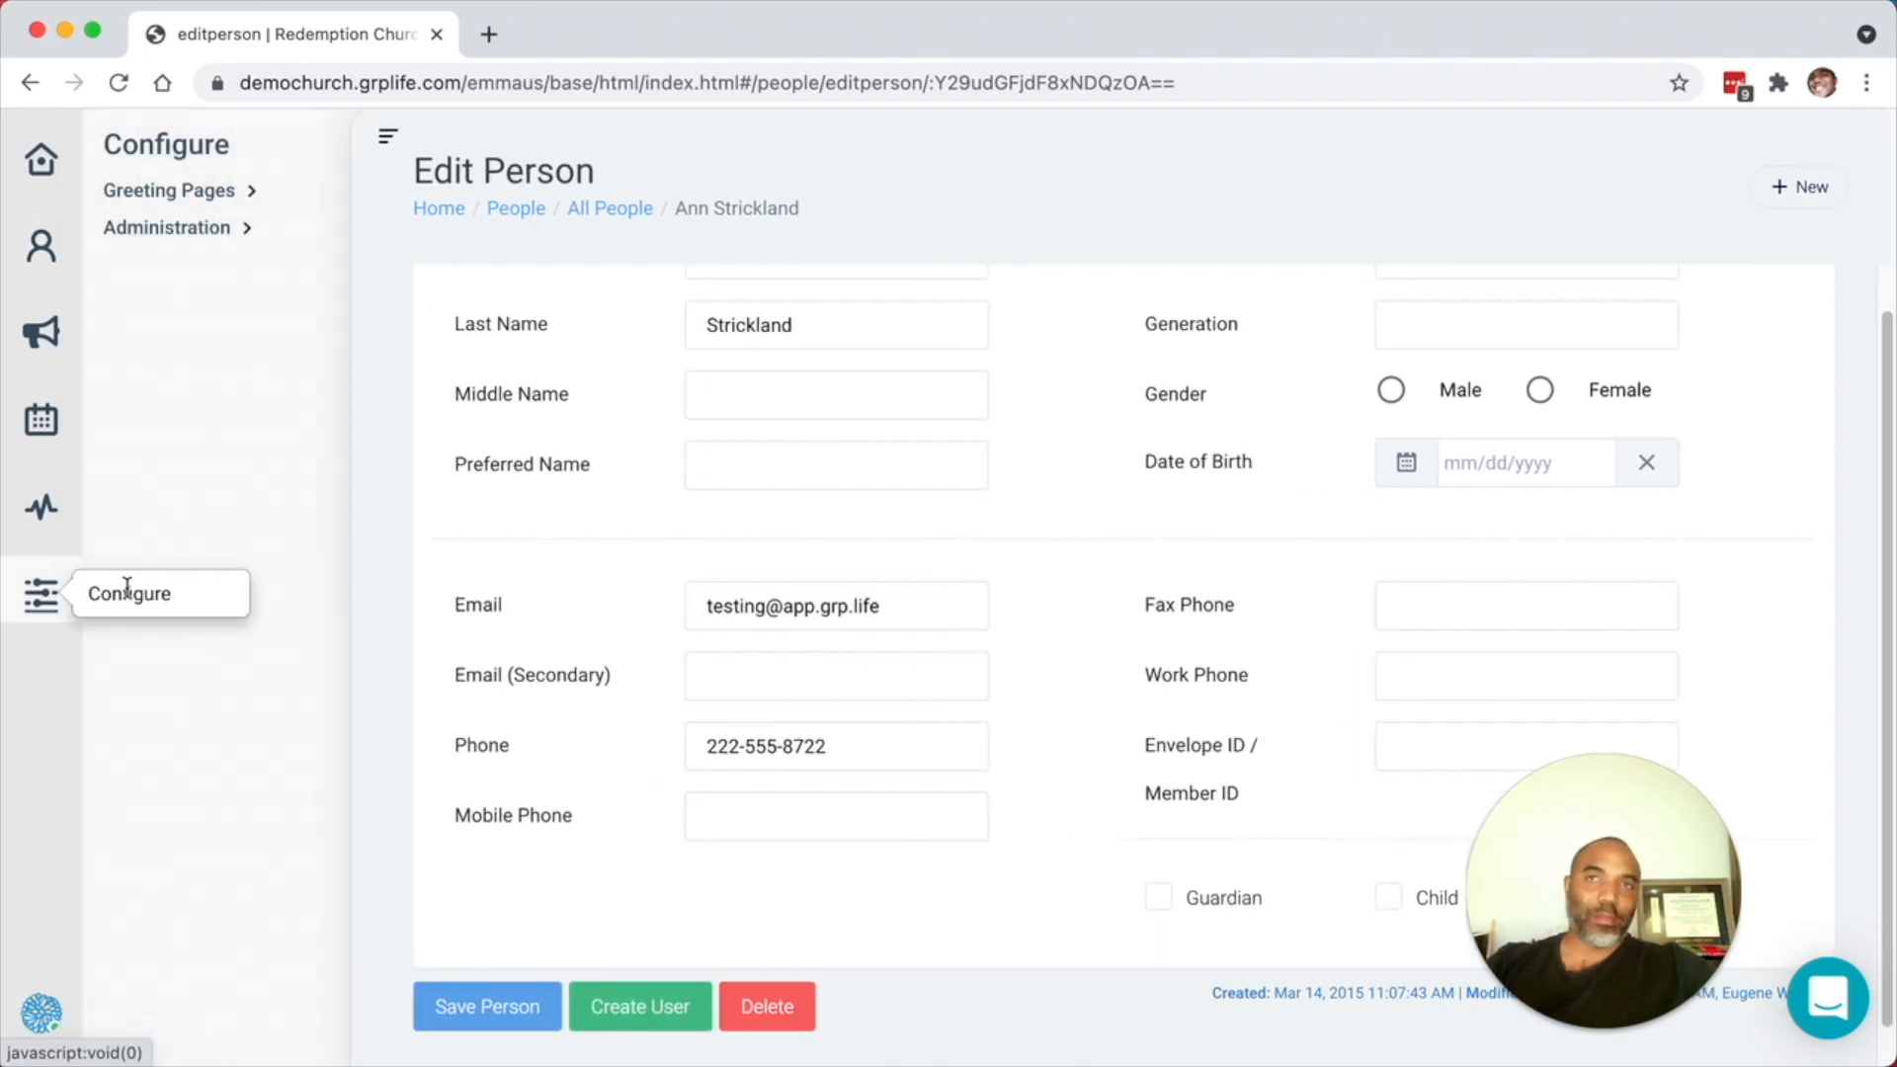
# - Open Administration > Users to list active users, with the side panel collapsed
pyautogui.click(241, 233)
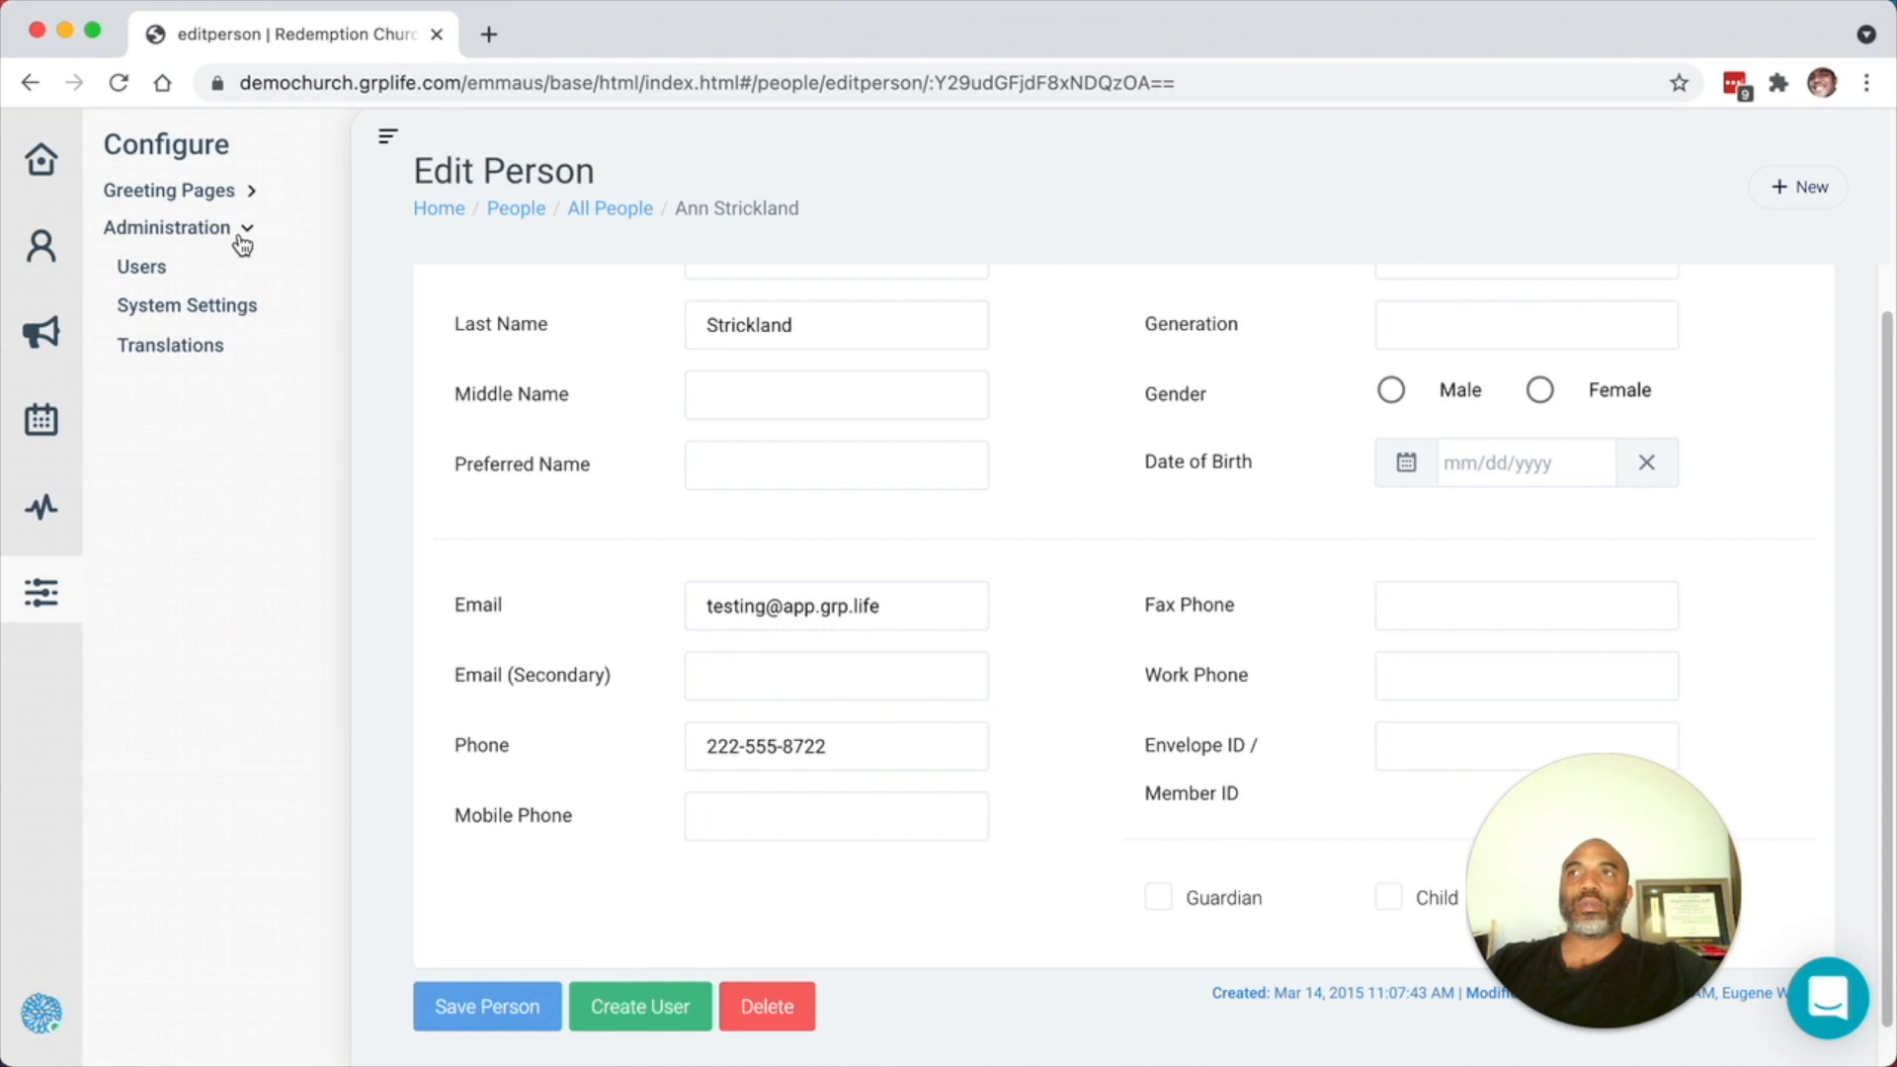
pyautogui.click(139, 276)
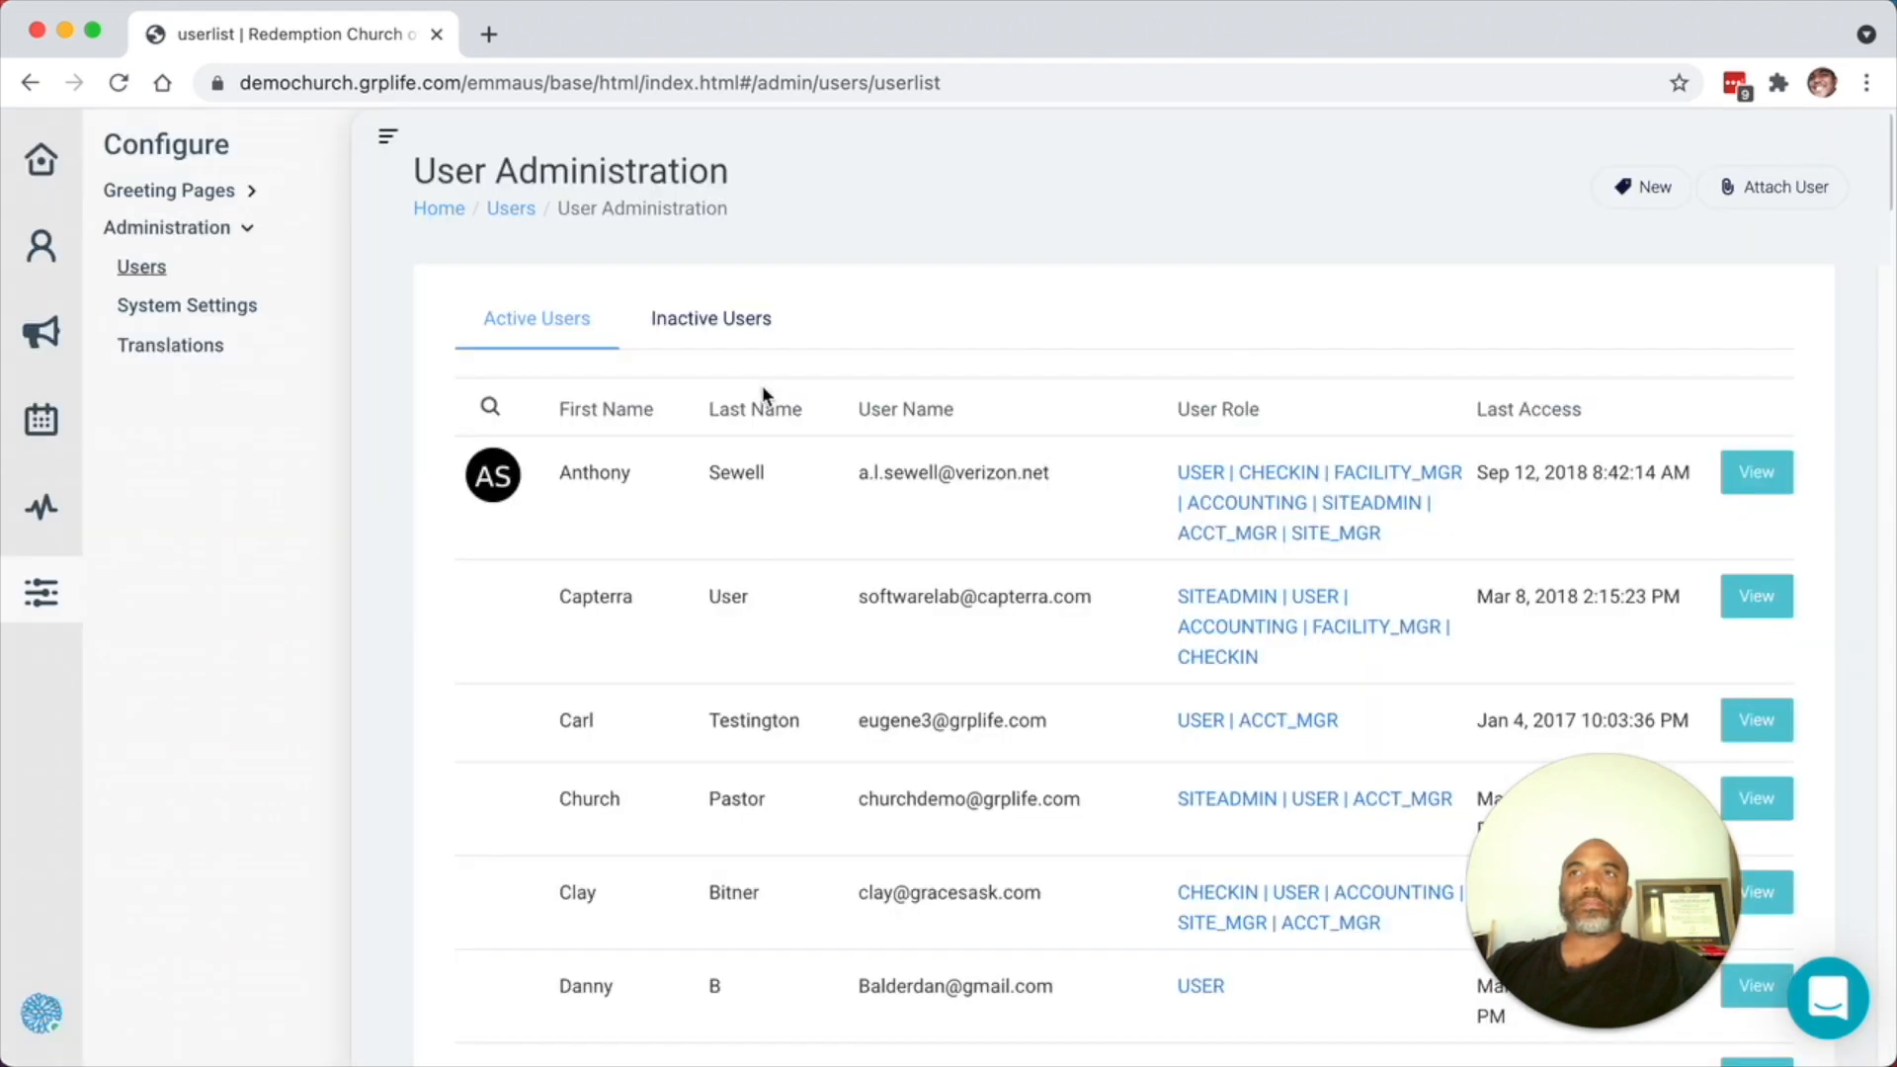
pyautogui.click(389, 144)
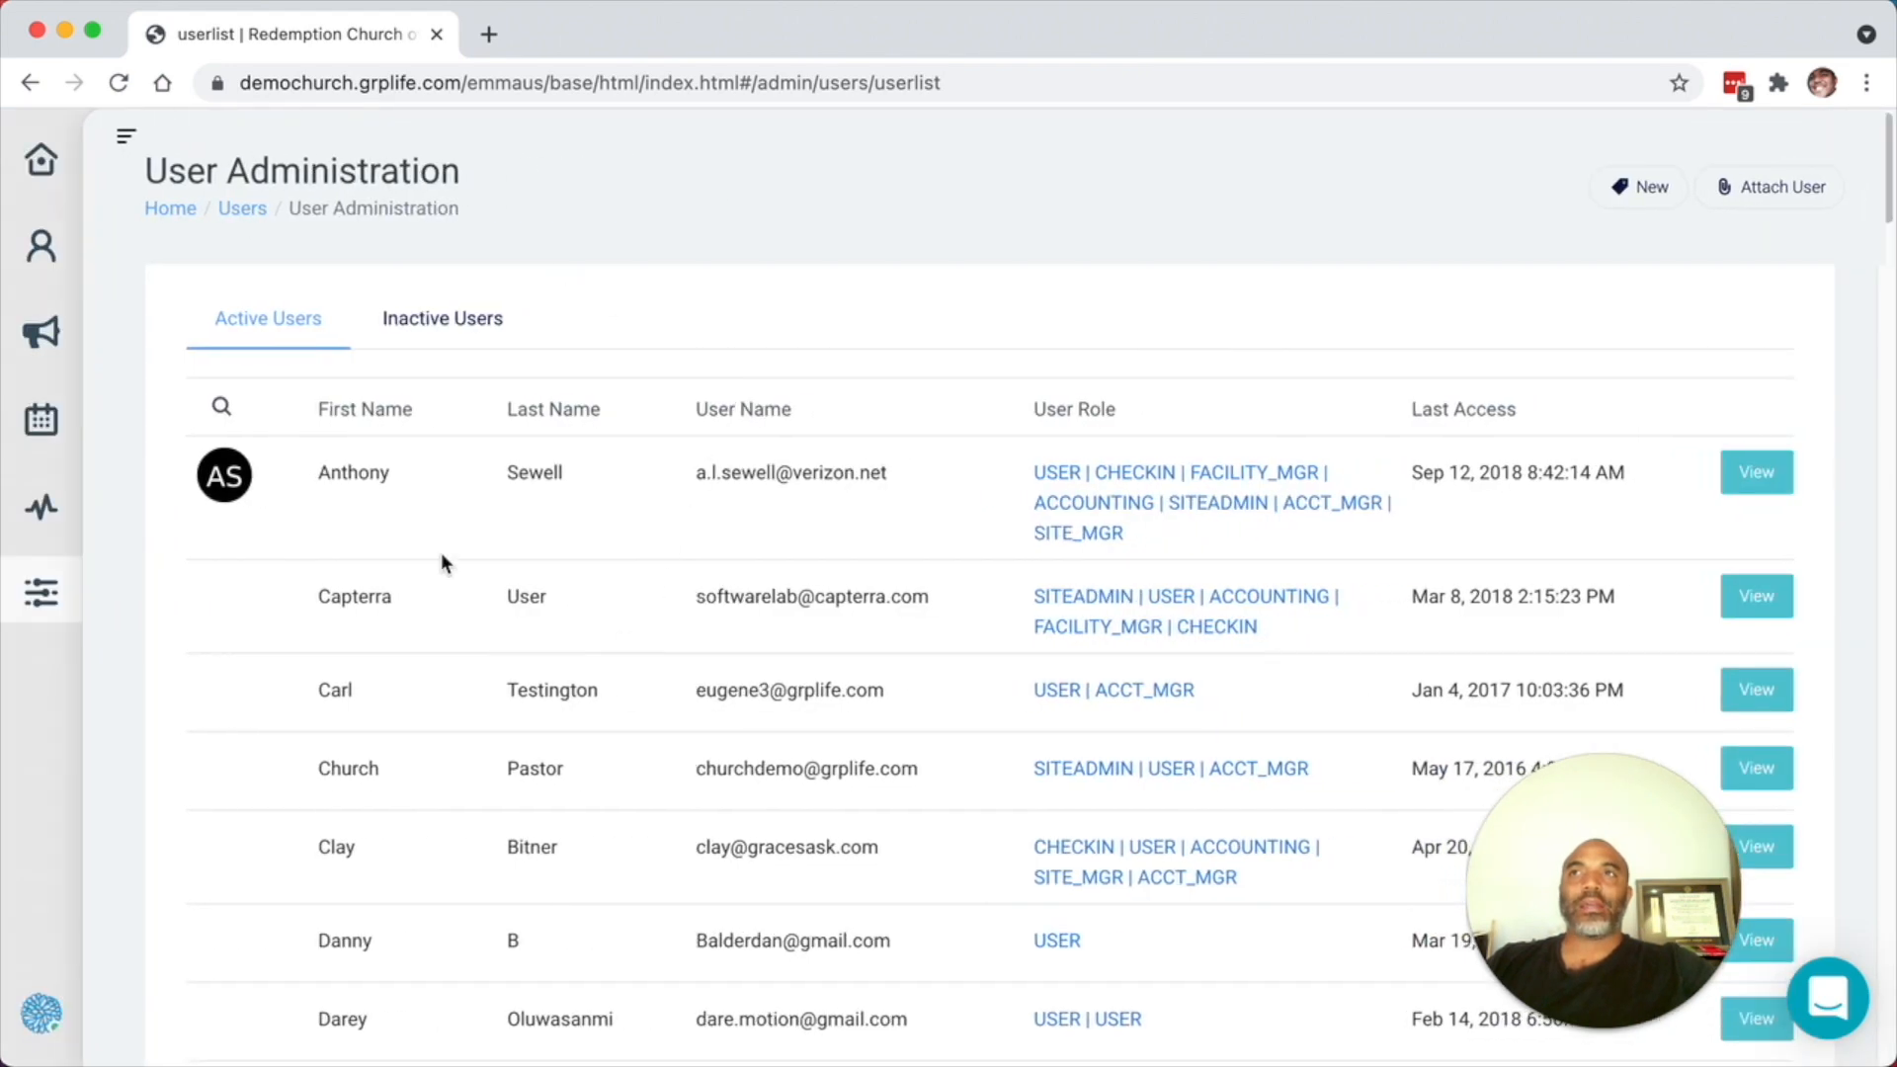
pyautogui.click(1647, 193)
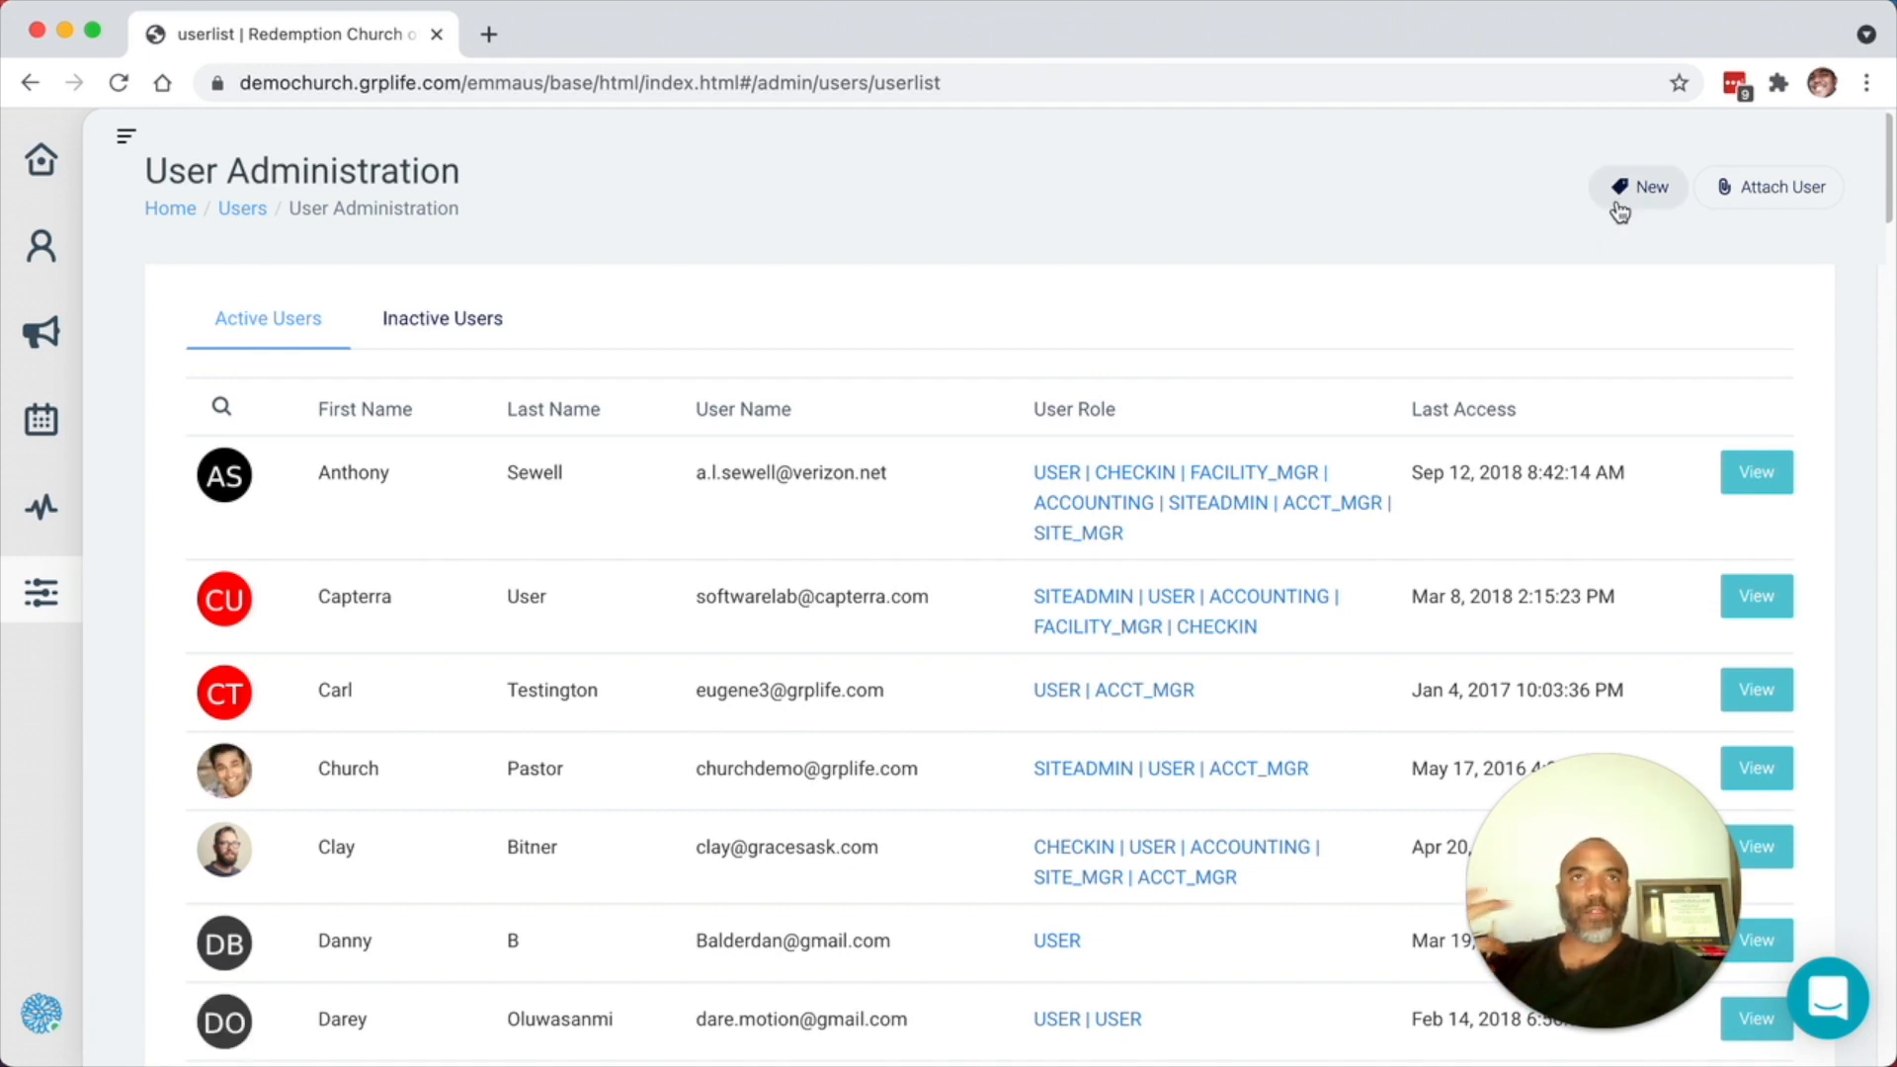
pyautogui.click(1617, 198)
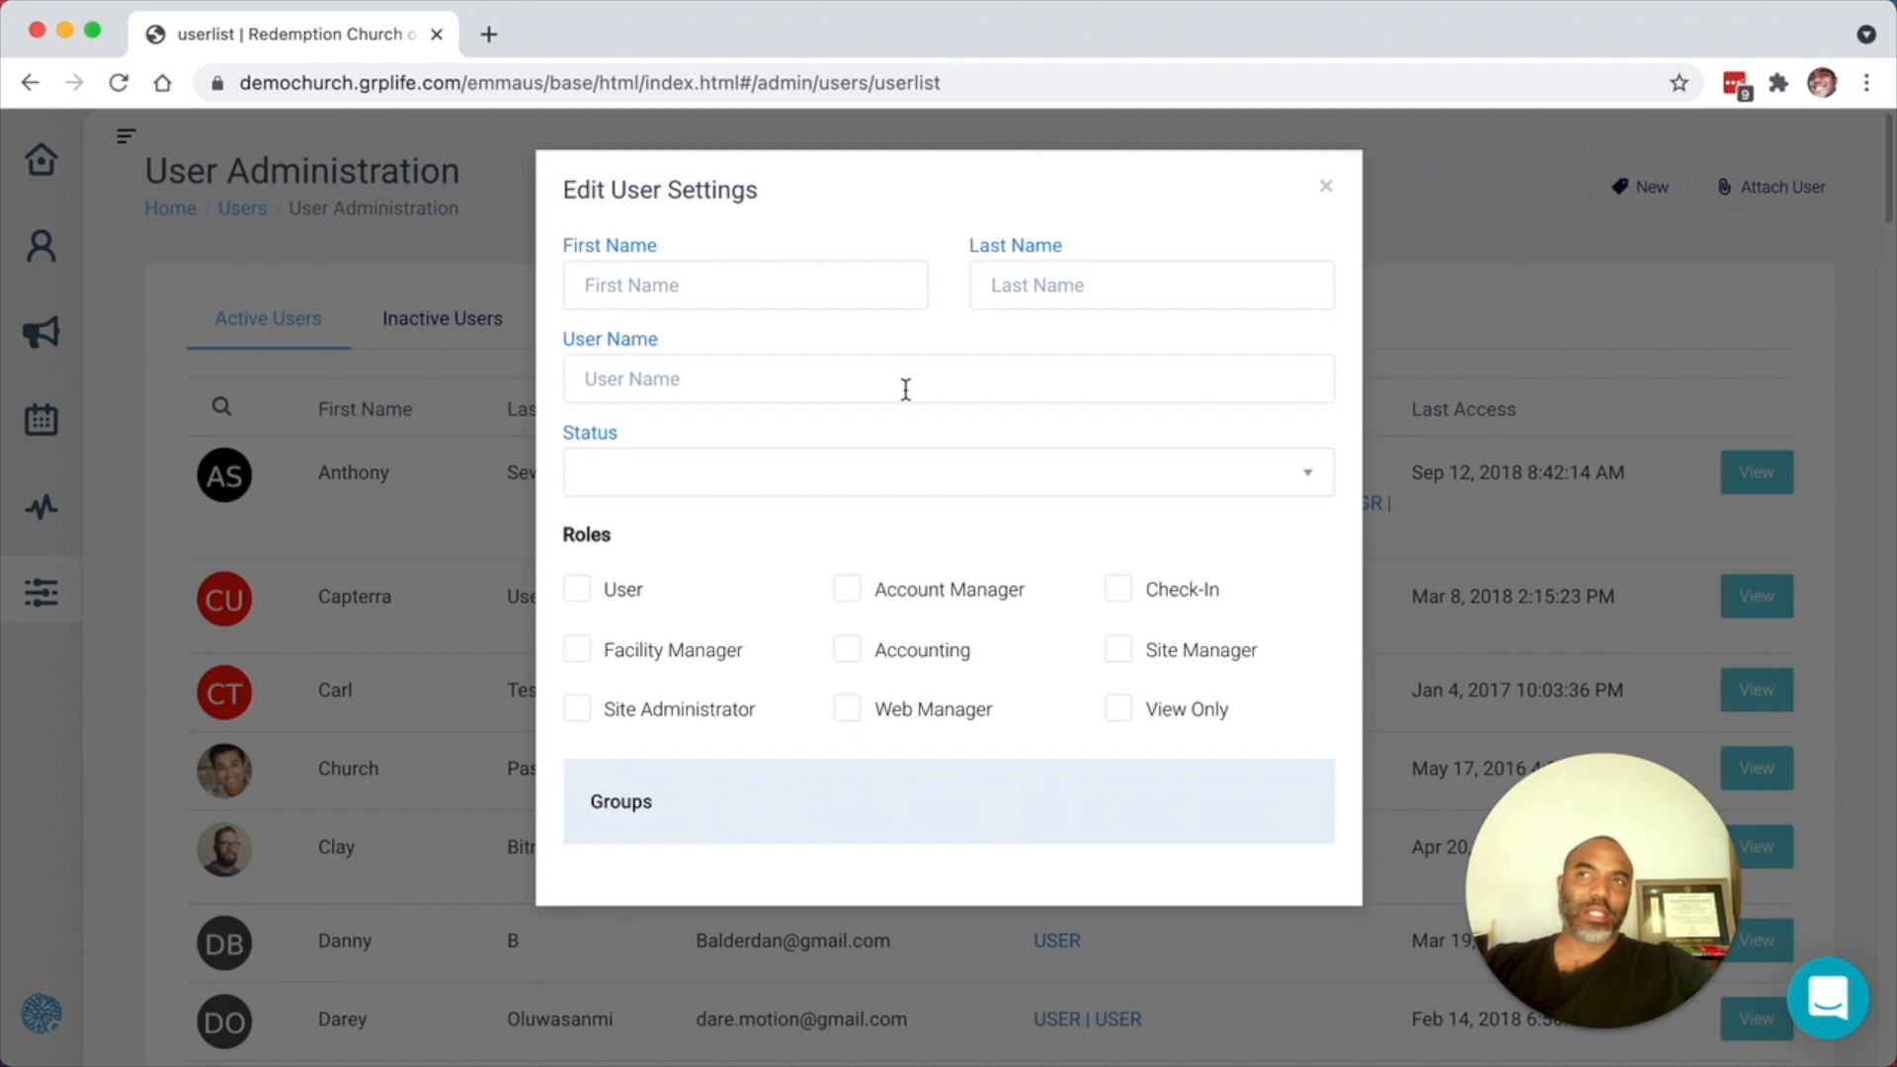
pyautogui.click(901, 464)
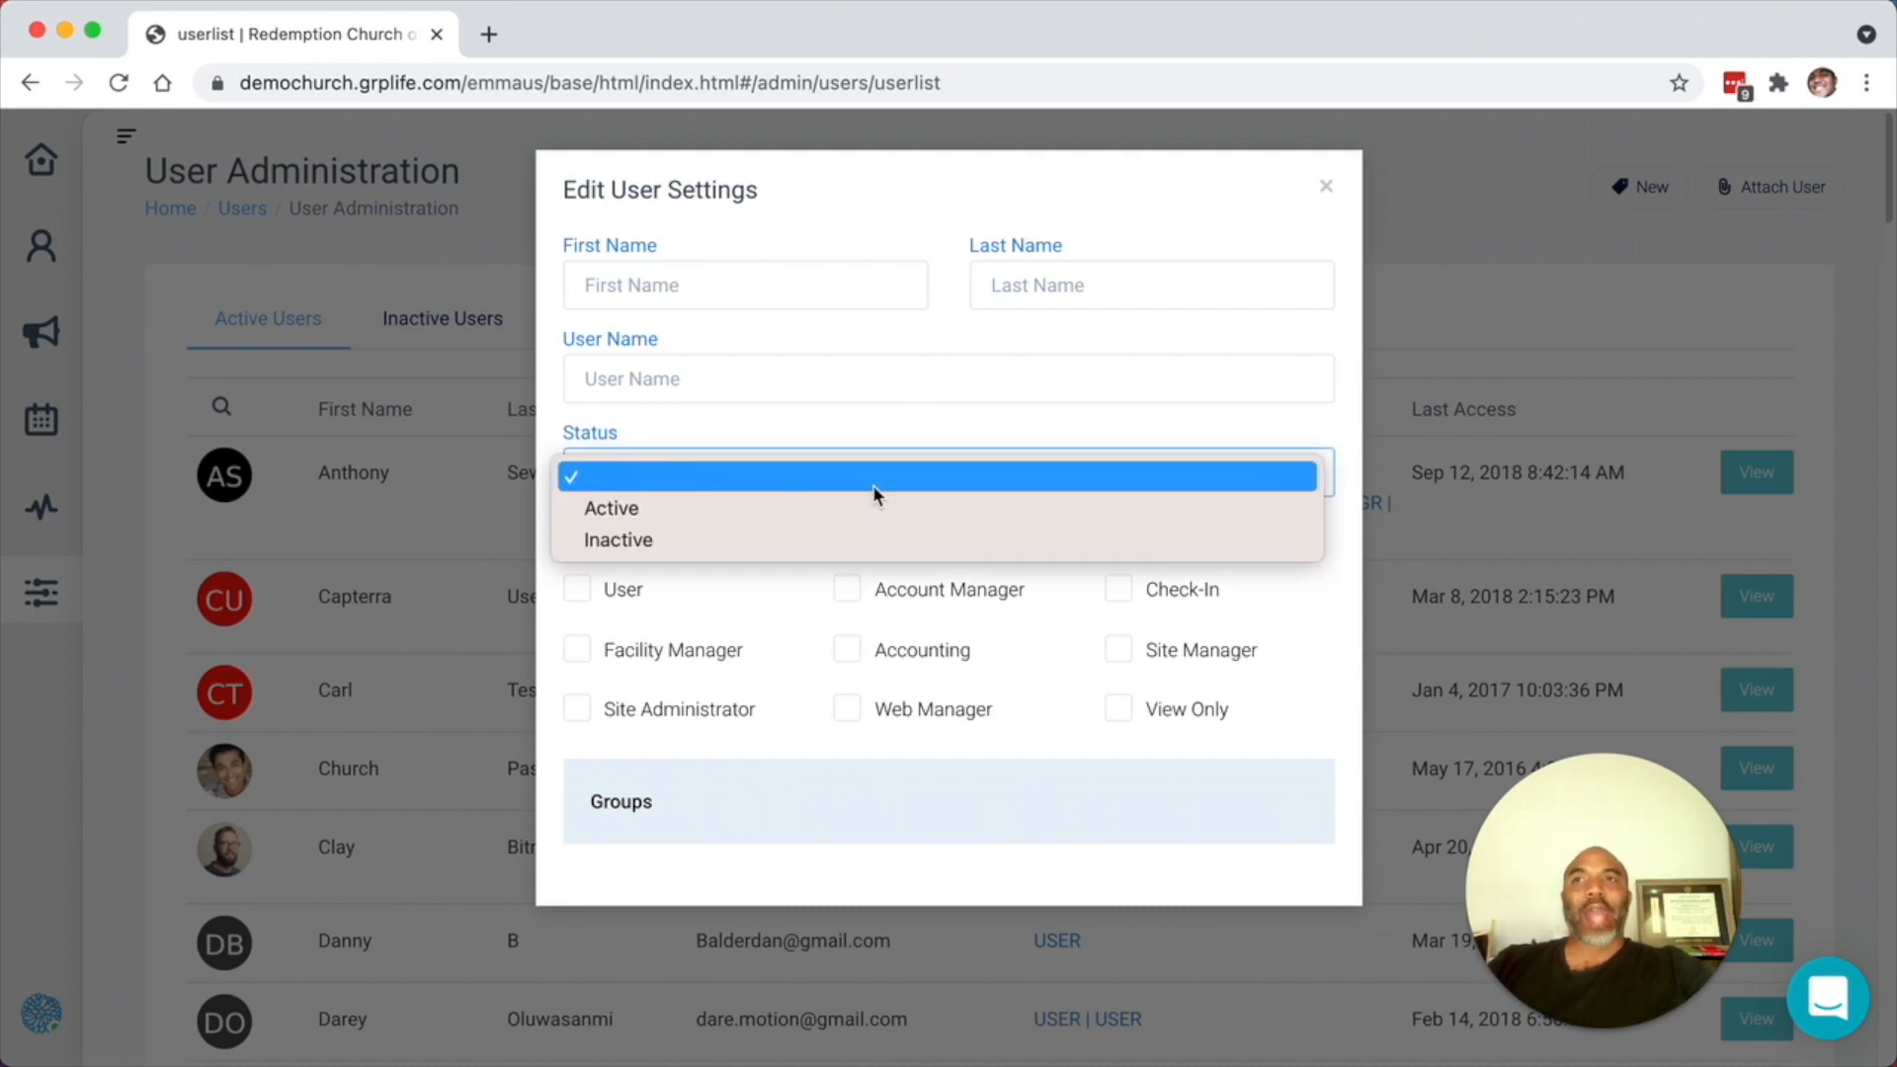
pyautogui.click(877, 429)
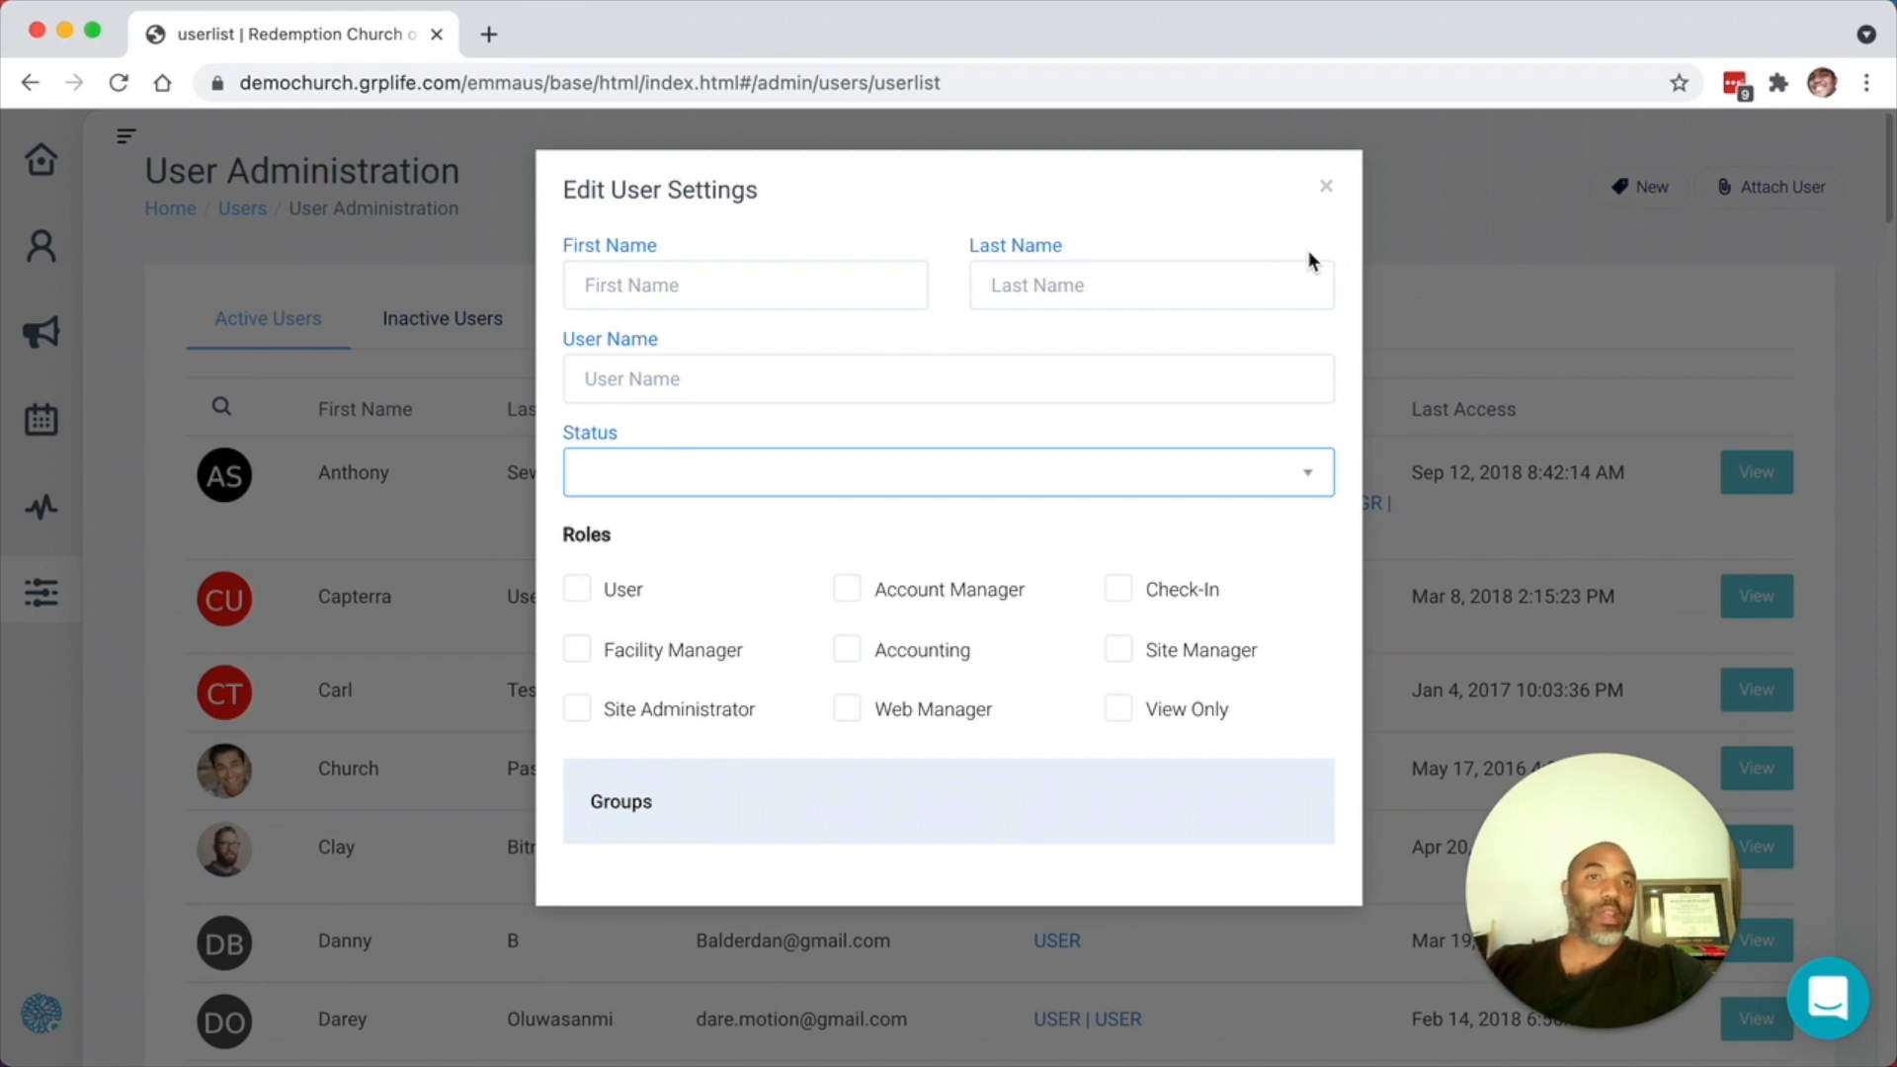
pyautogui.click(1325, 189)
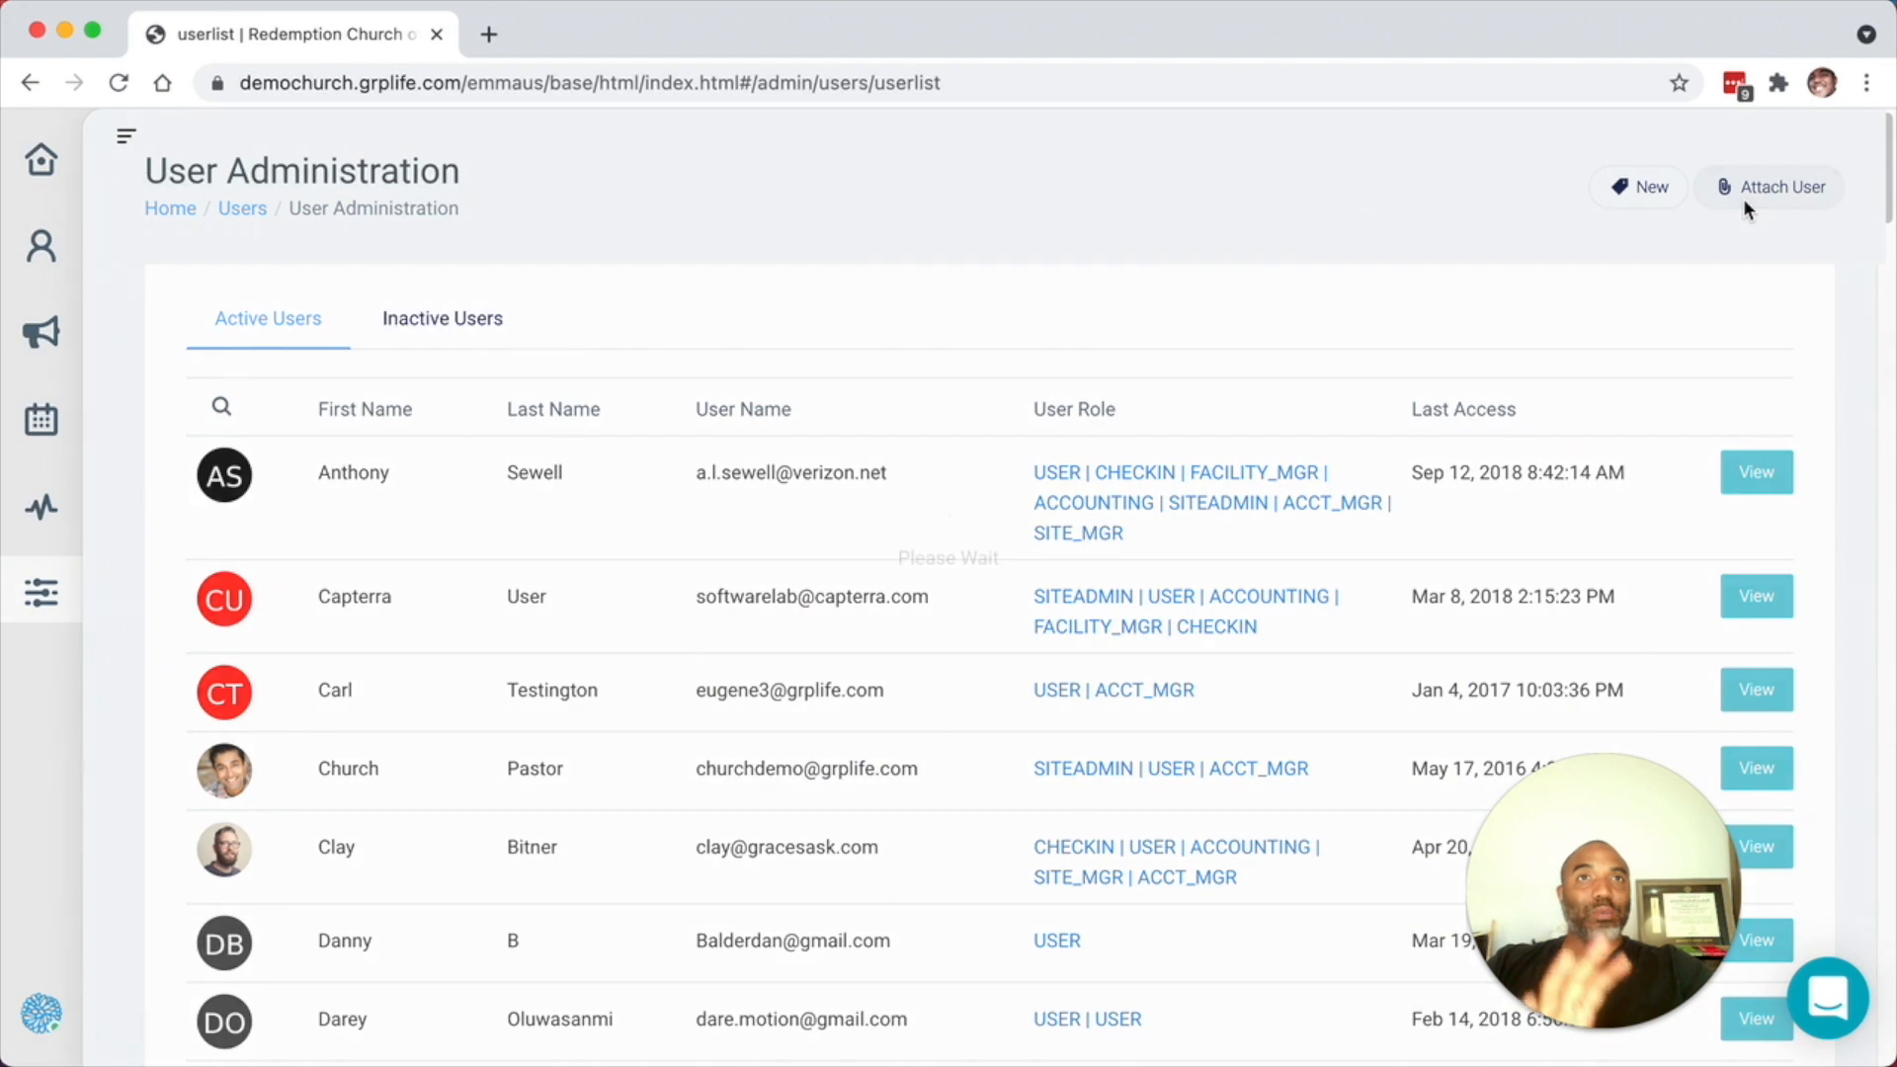
pyautogui.click(1744, 200)
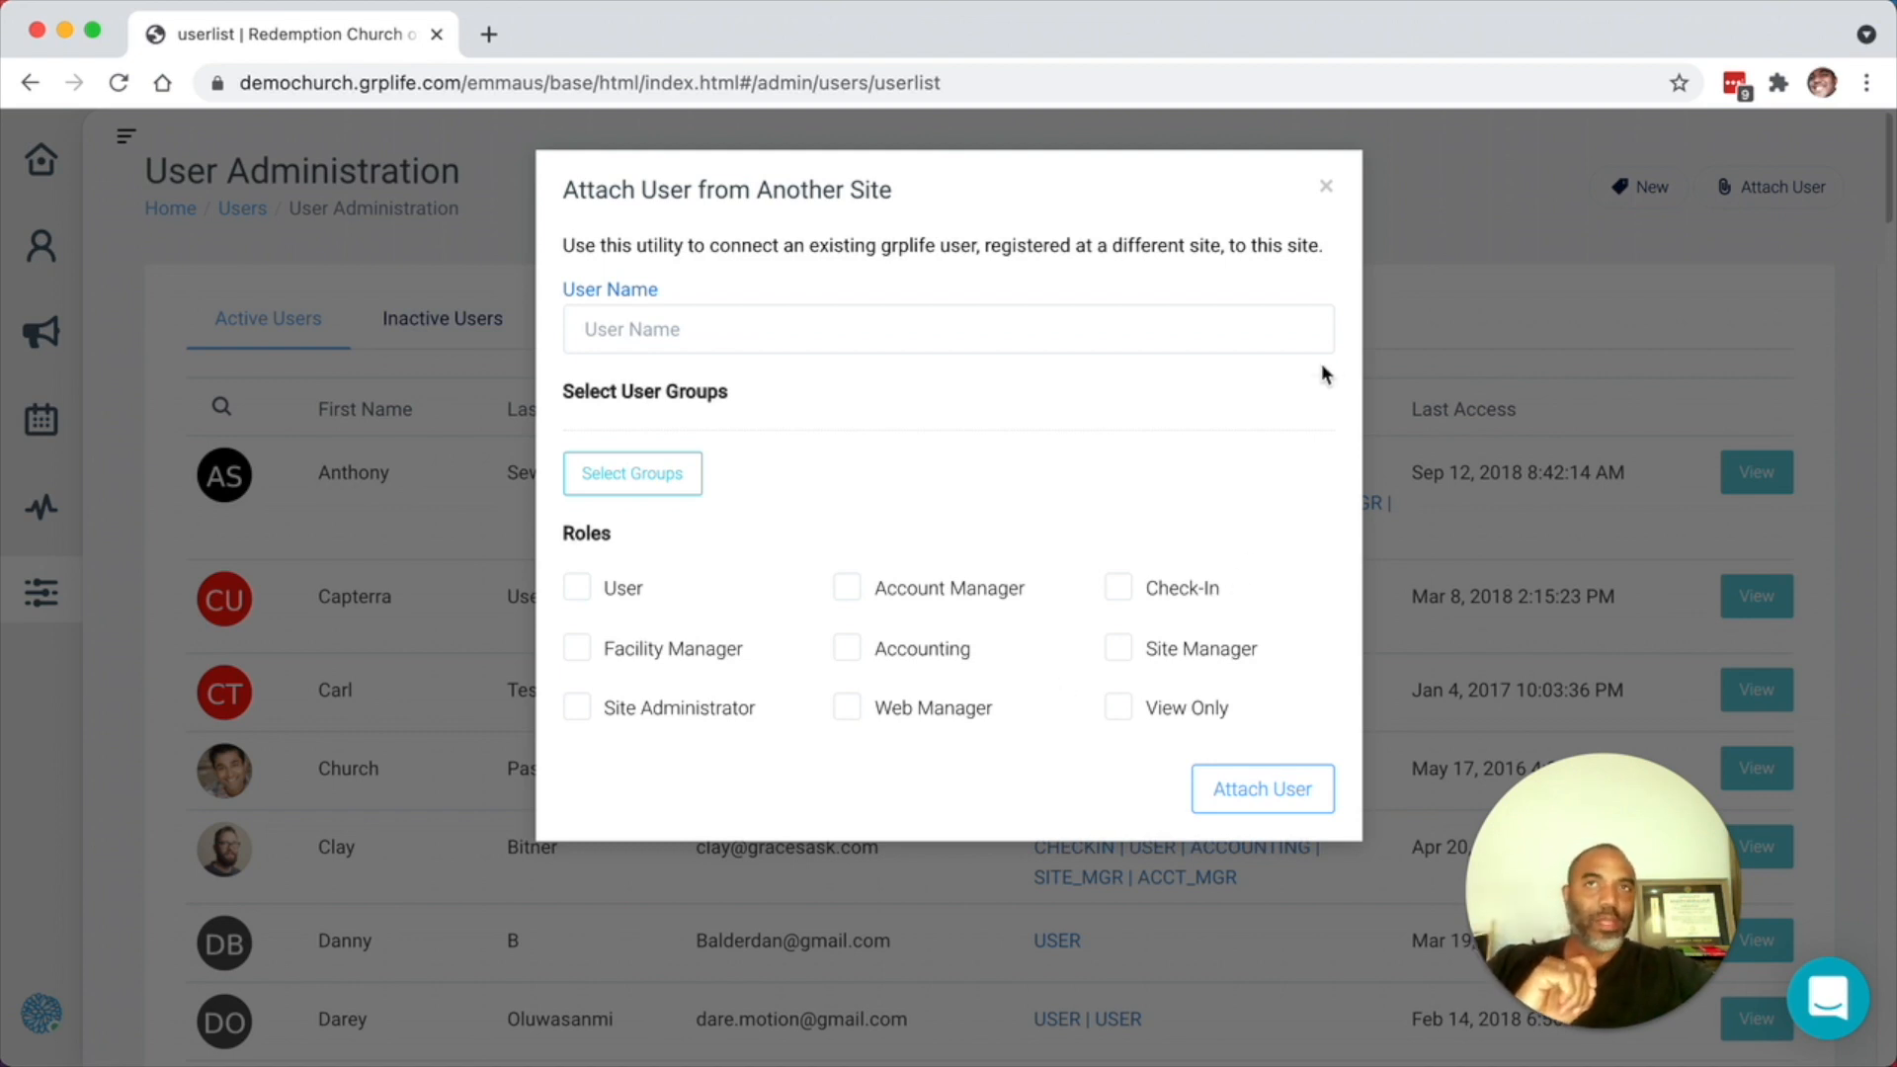
pyautogui.click(1325, 188)
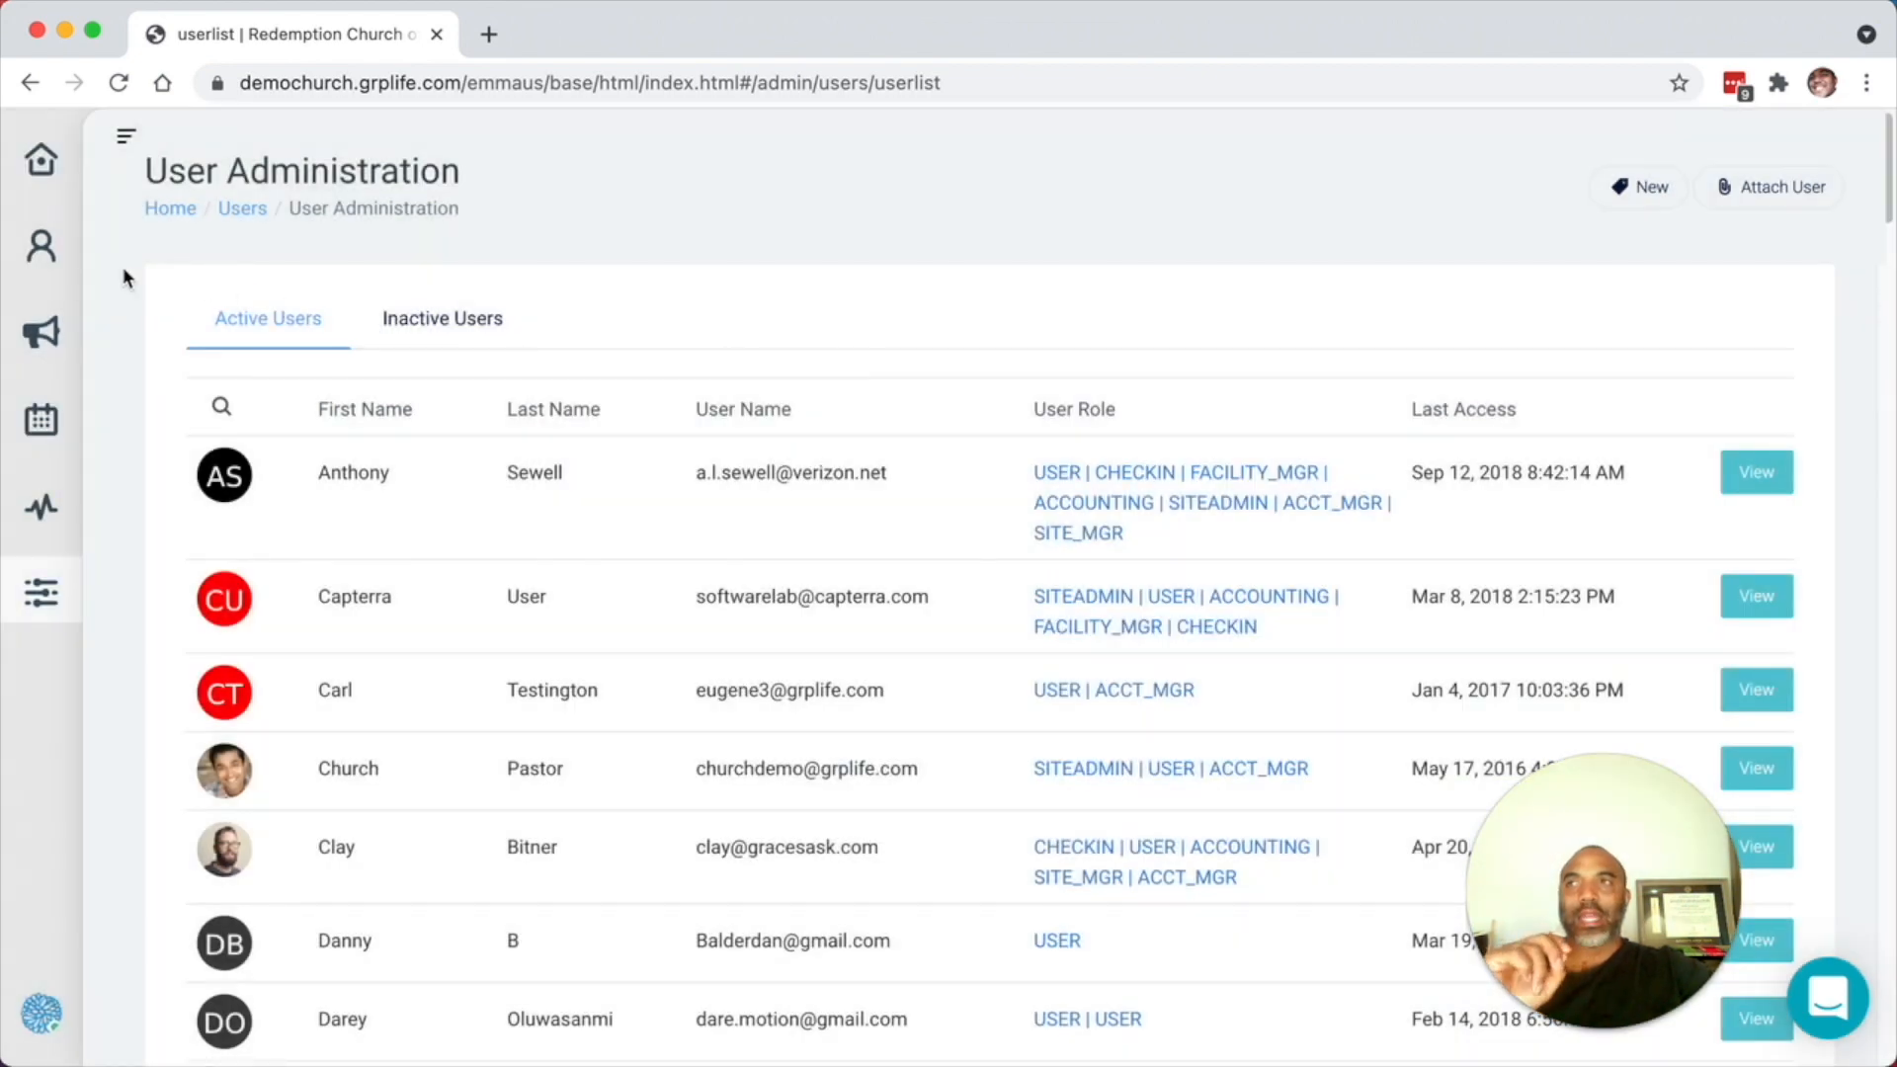
# - Open the Church Leadership group from Groups and review its Contacts tab
pyautogui.click(26, 266)
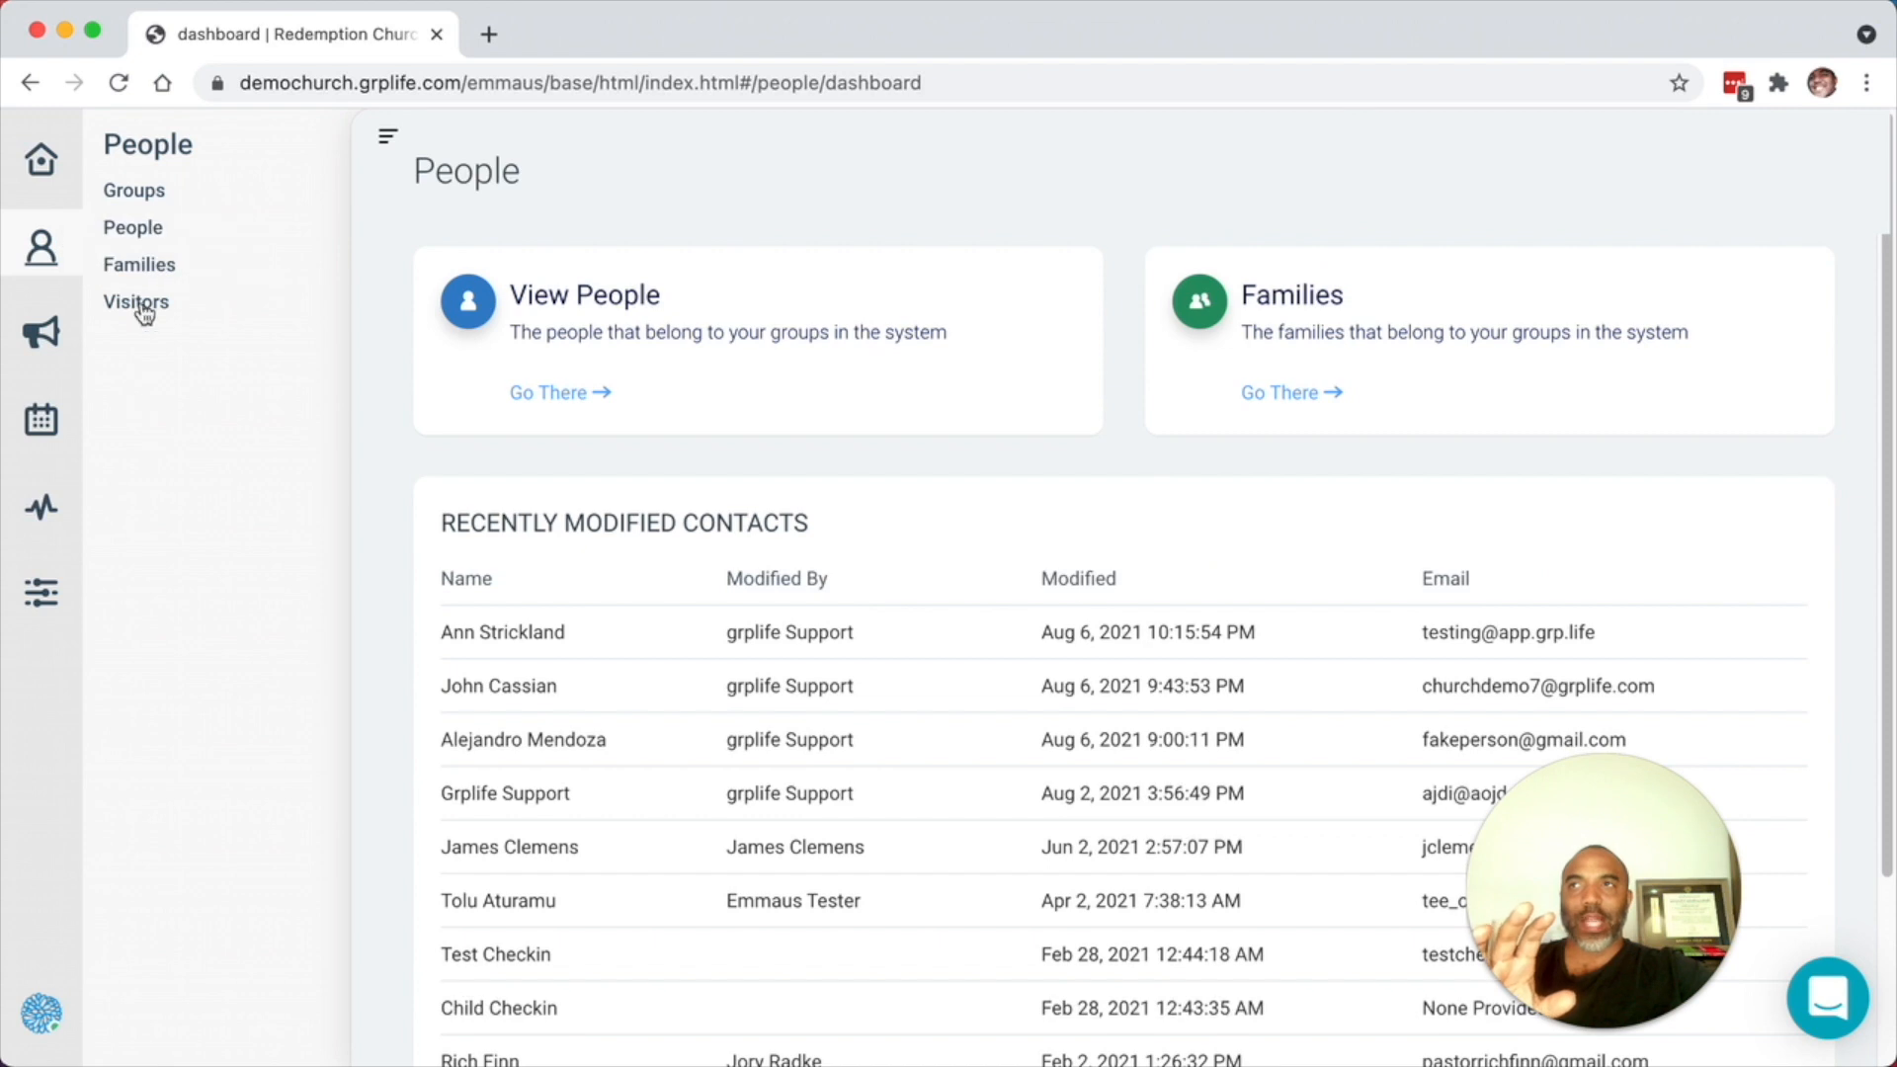
pyautogui.click(144, 209)
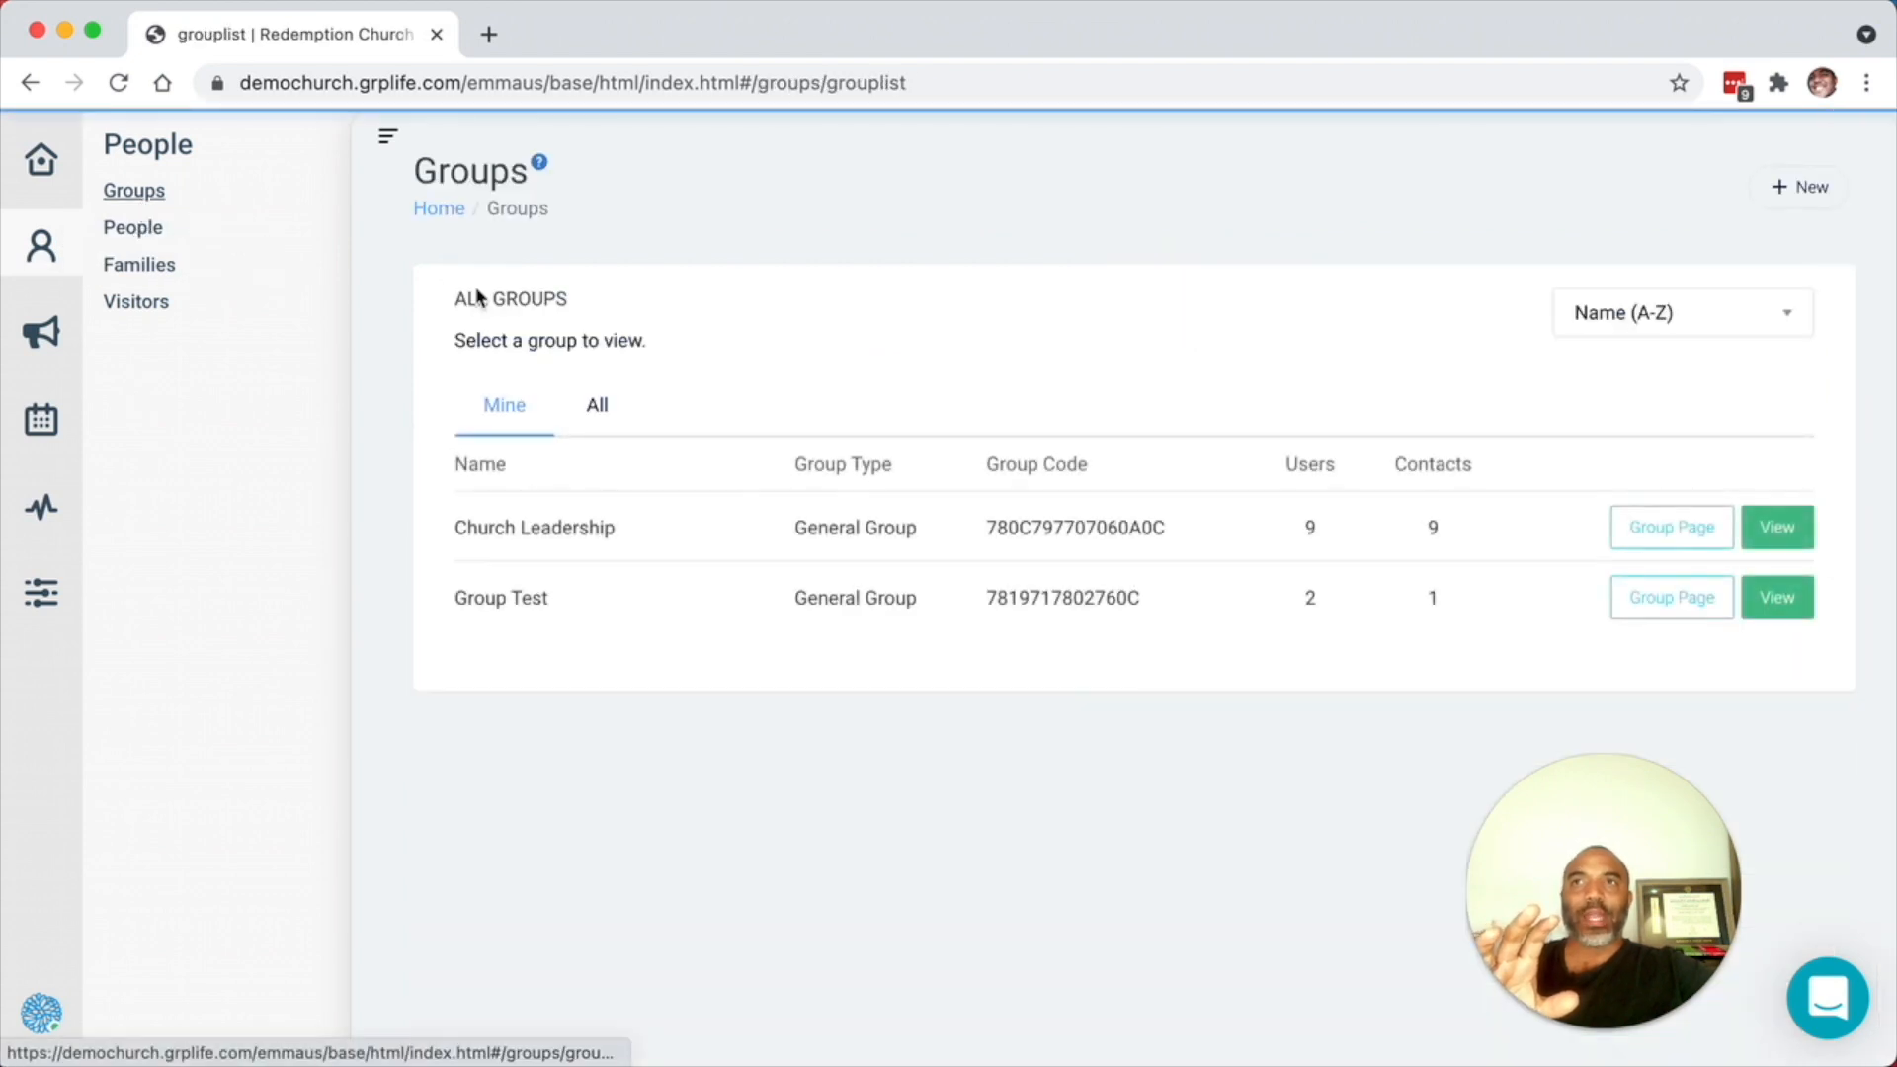
pyautogui.click(384, 139)
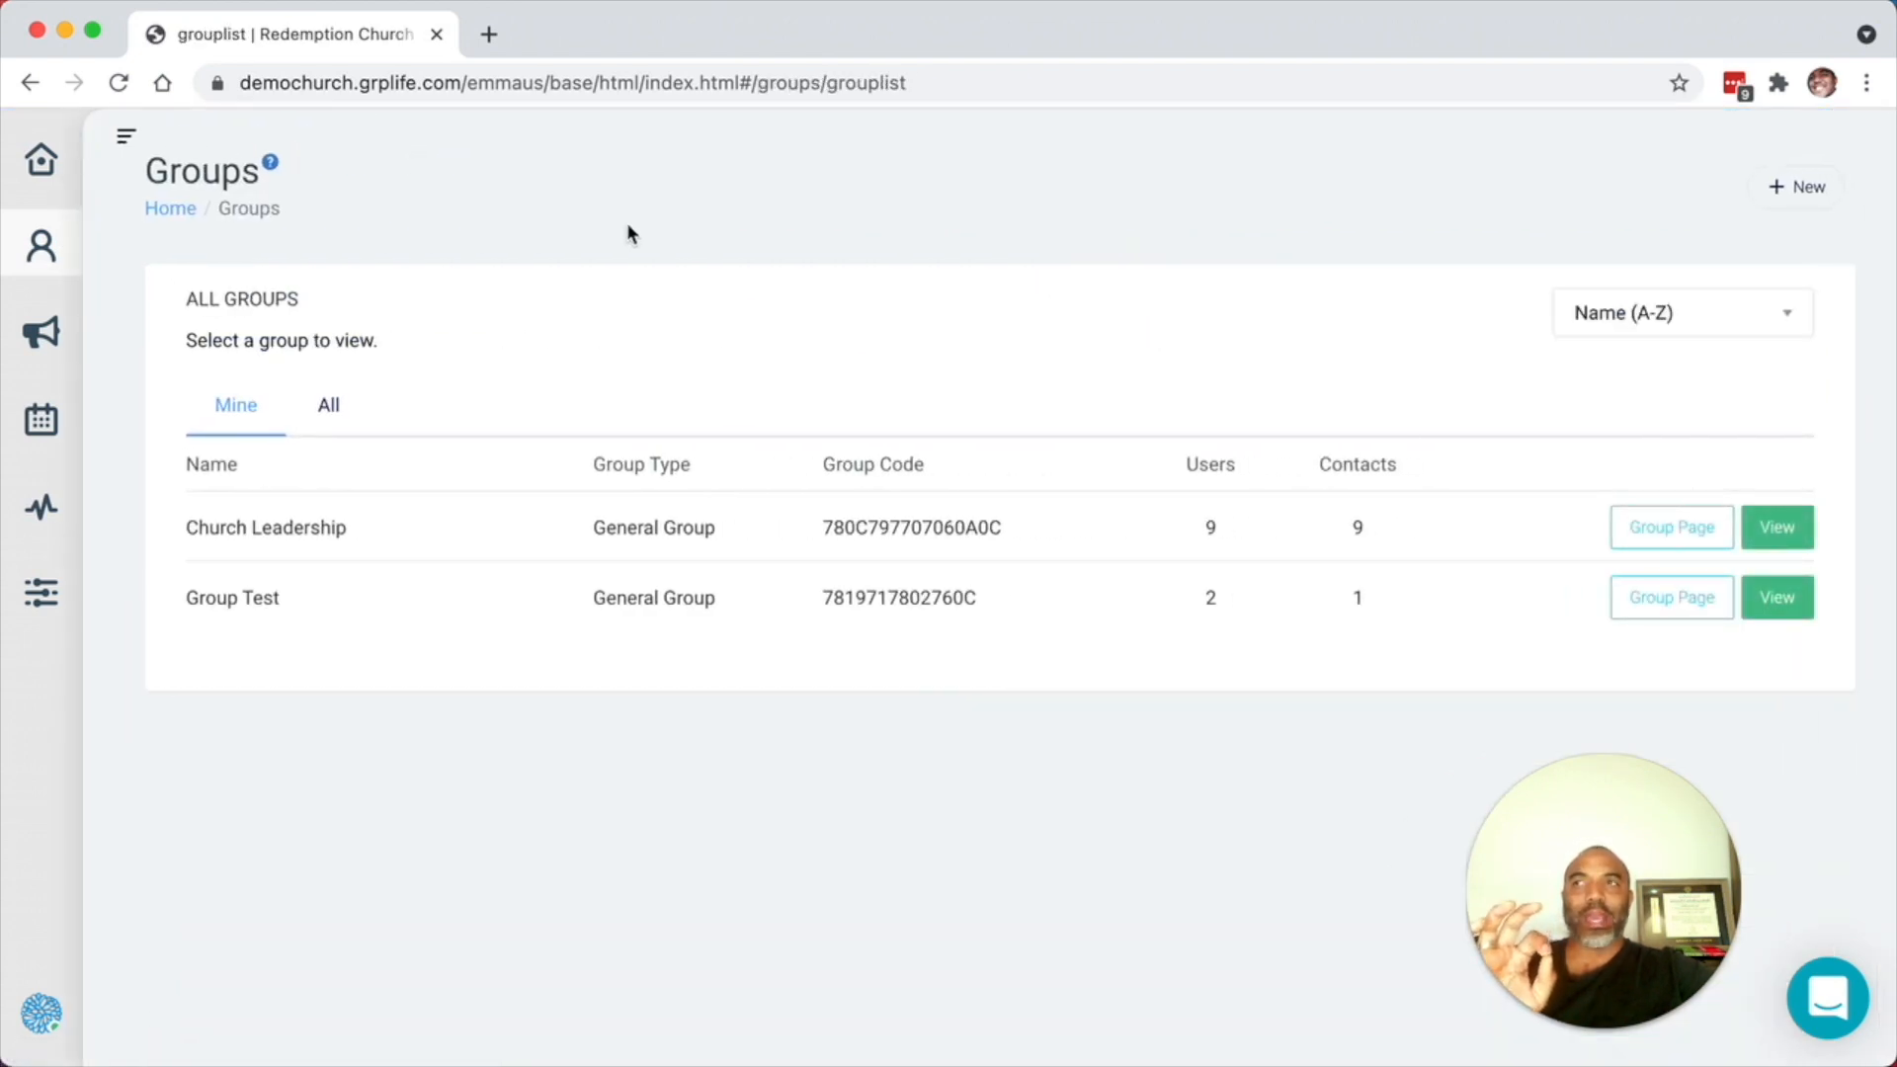
pyautogui.click(1784, 544)
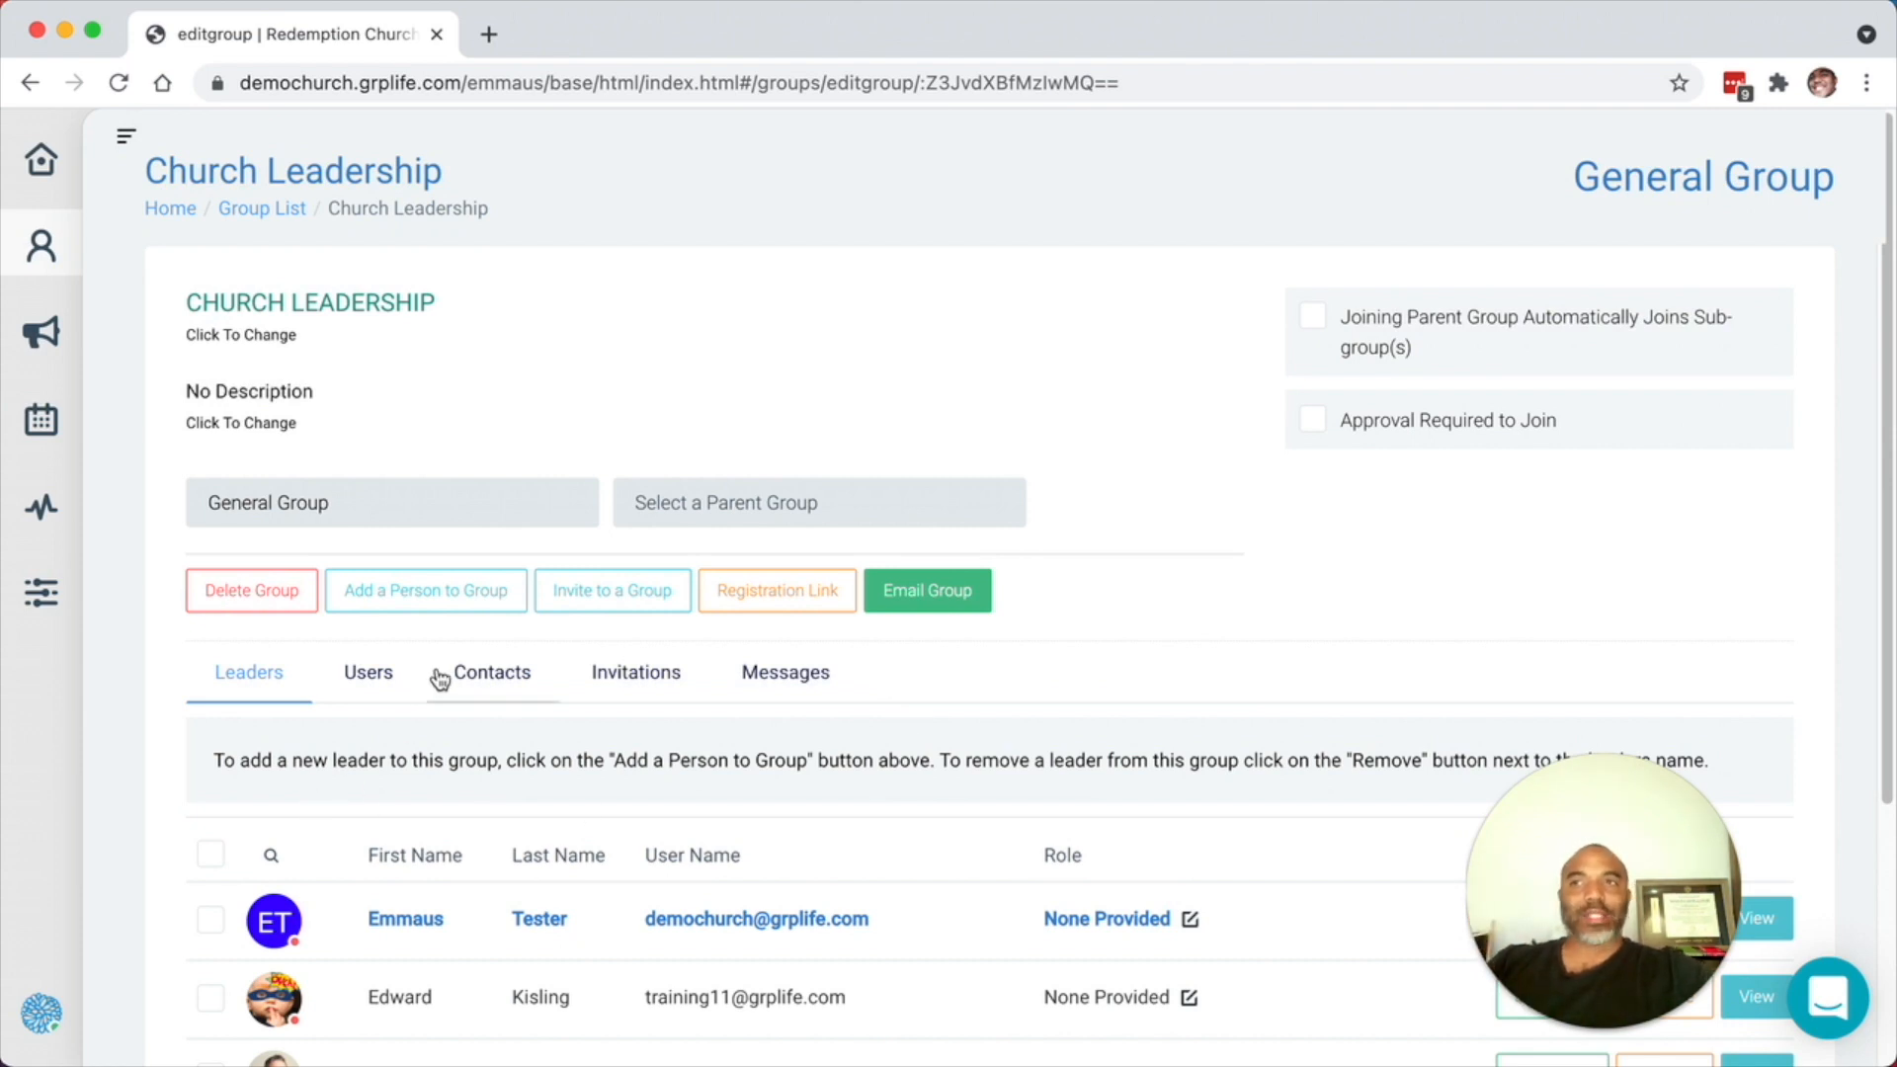
pyautogui.click(470, 678)
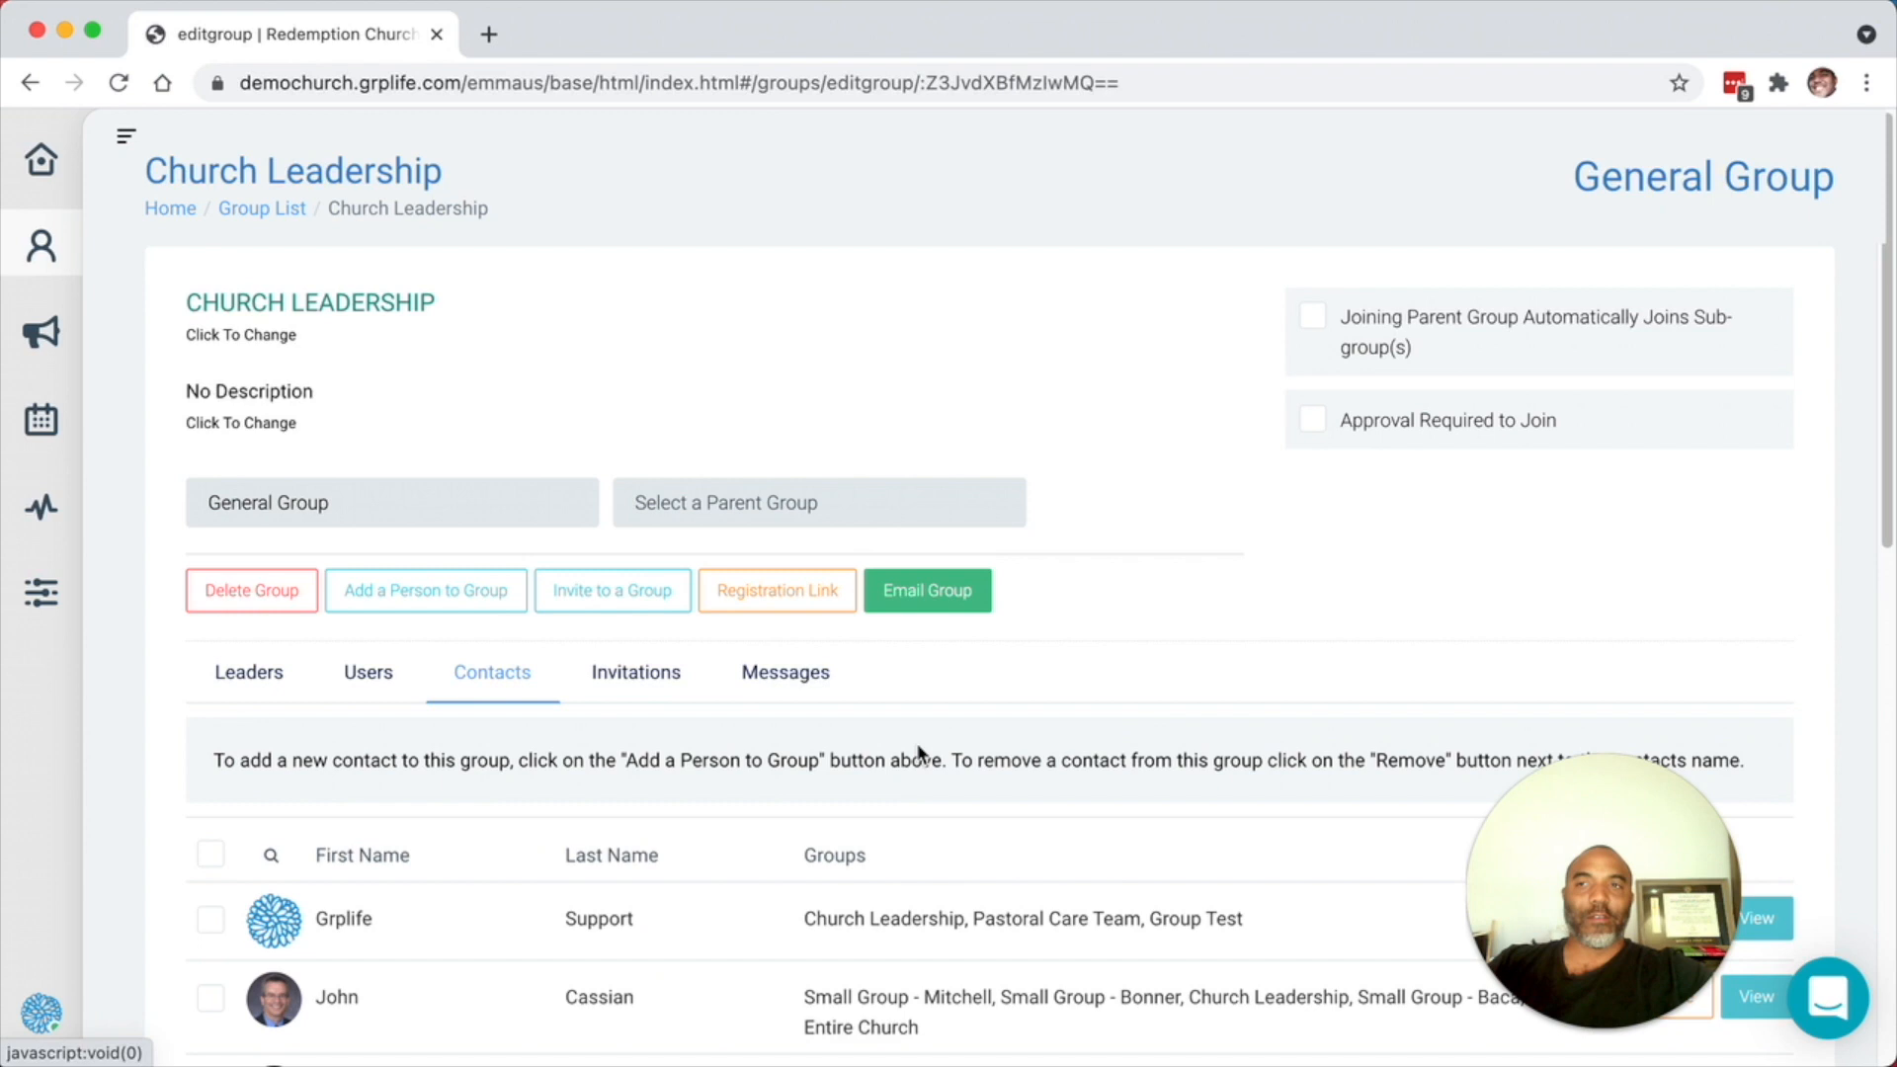
pyautogui.scroll(-4, 919, 749)
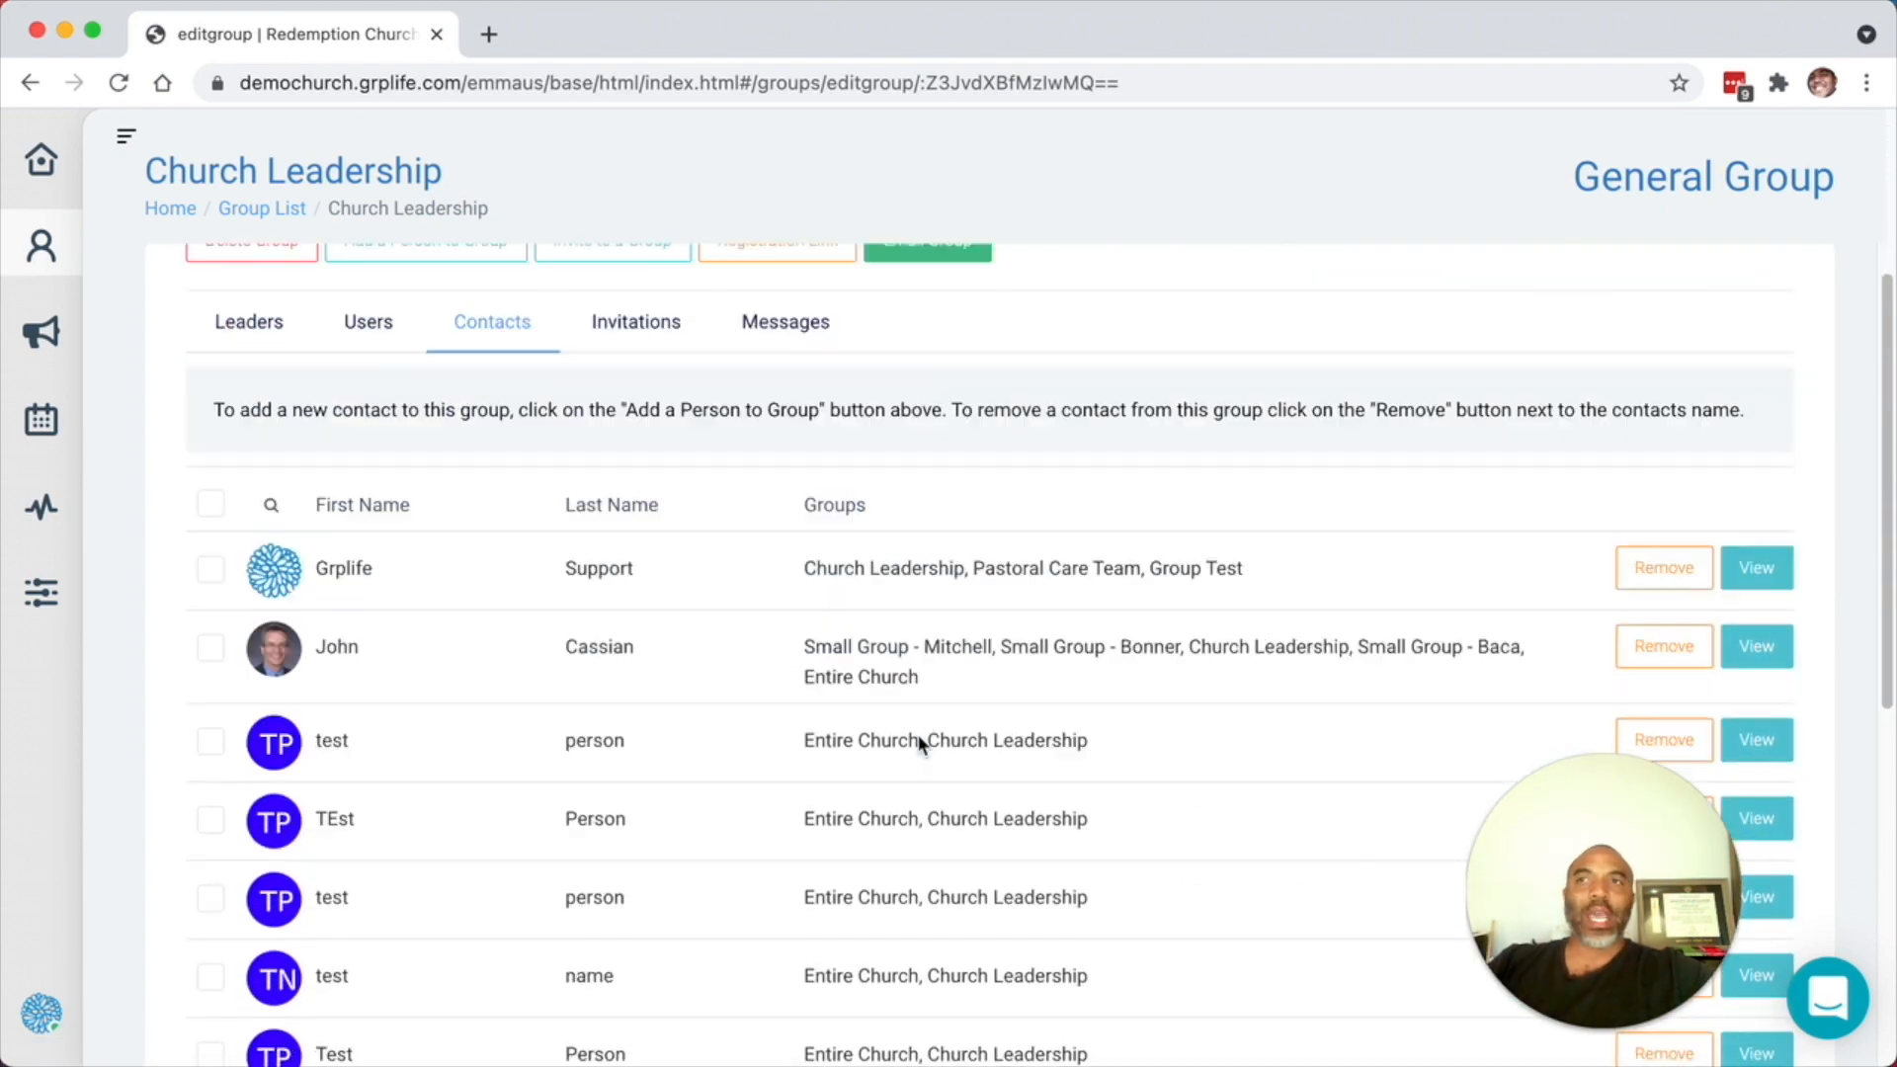
pyautogui.scroll(-1, 917, 737)
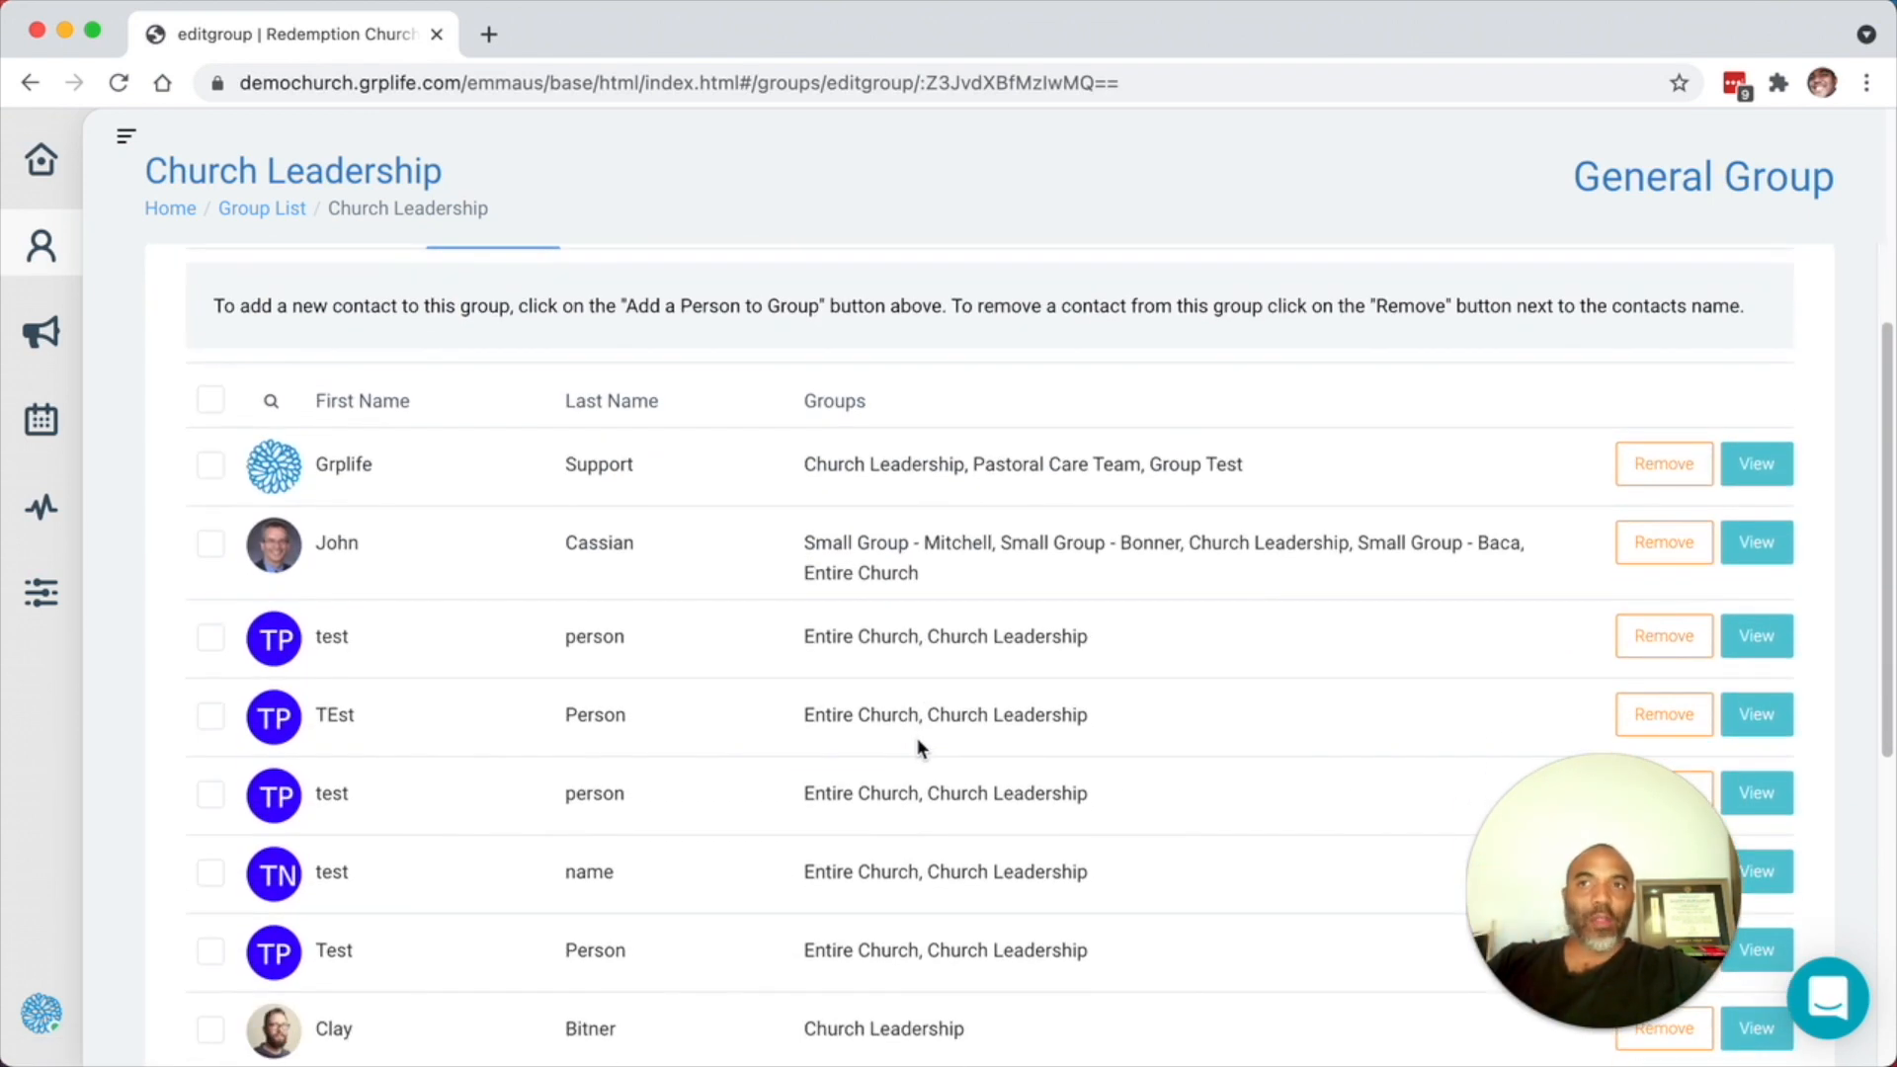
pyautogui.scroll(5, 1041, 749)
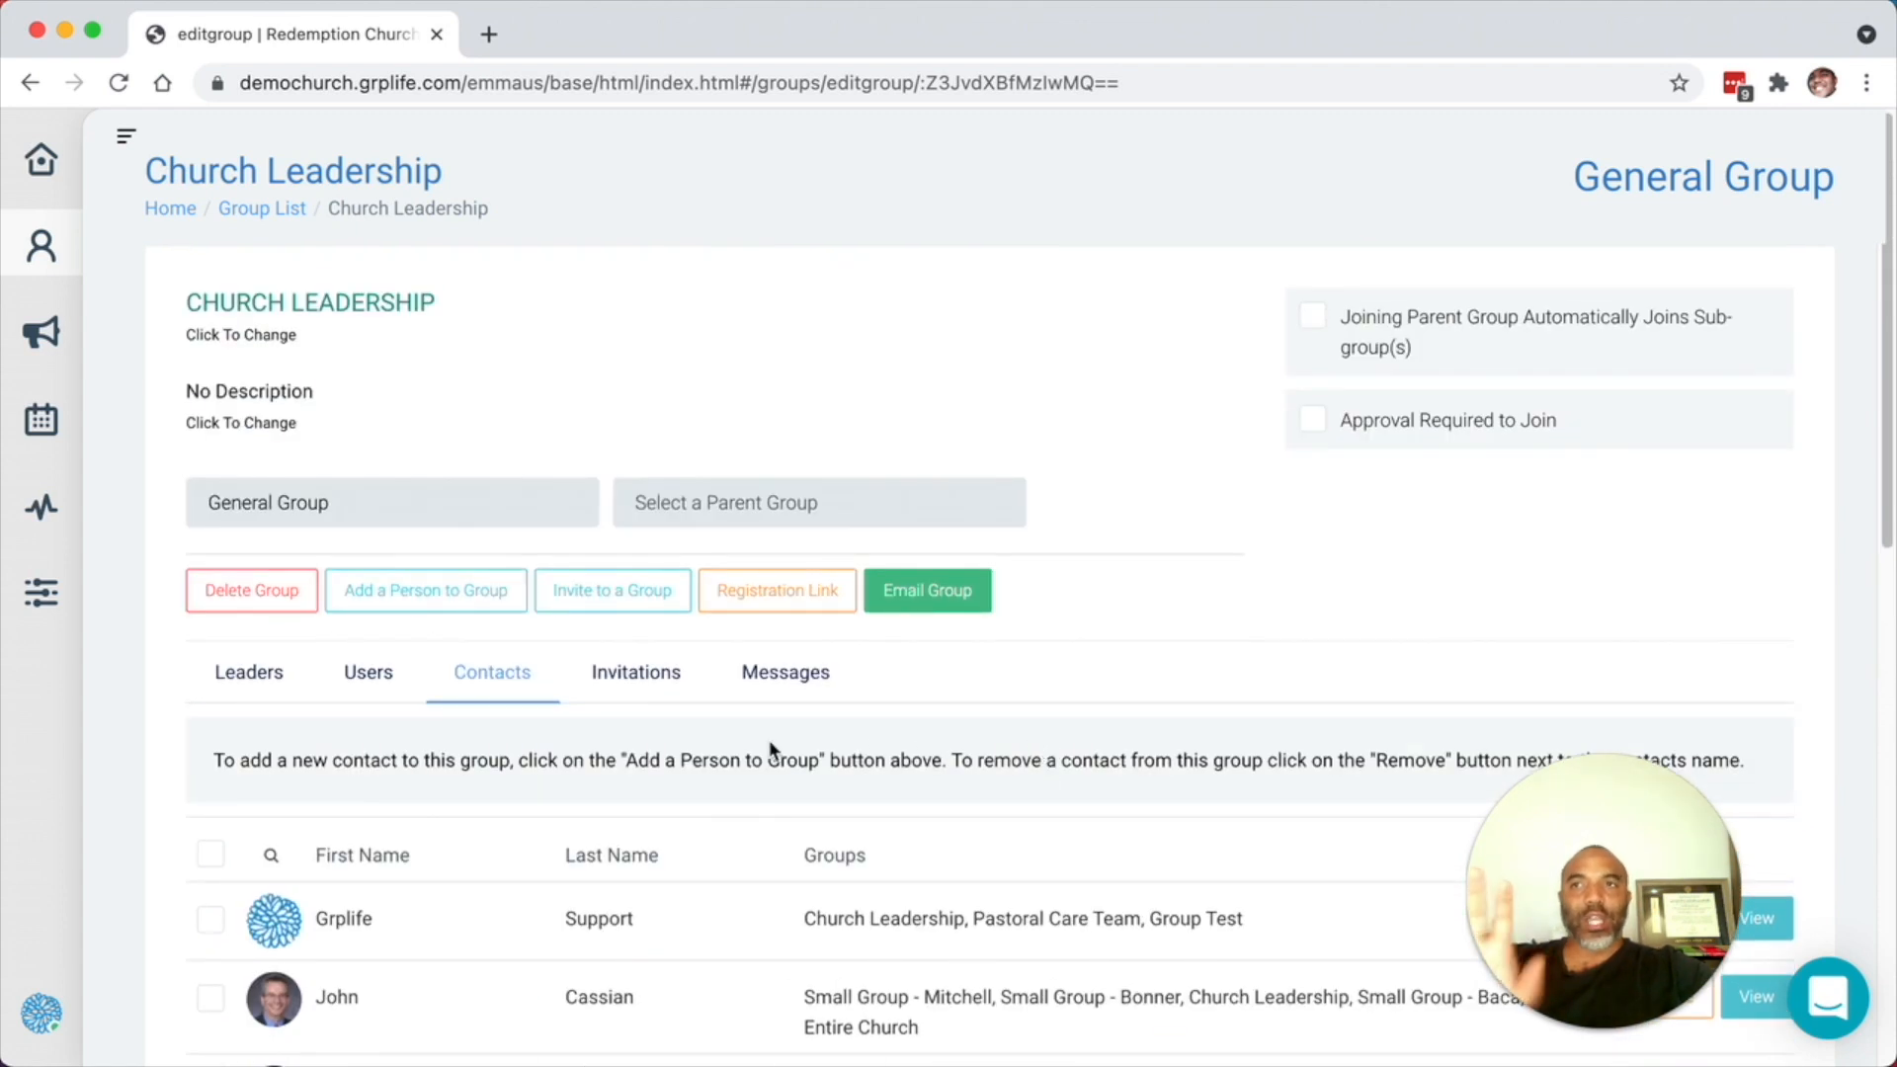
# - Open the Invite to a Group dialog for Church Leadership
pyautogui.click(614, 591)
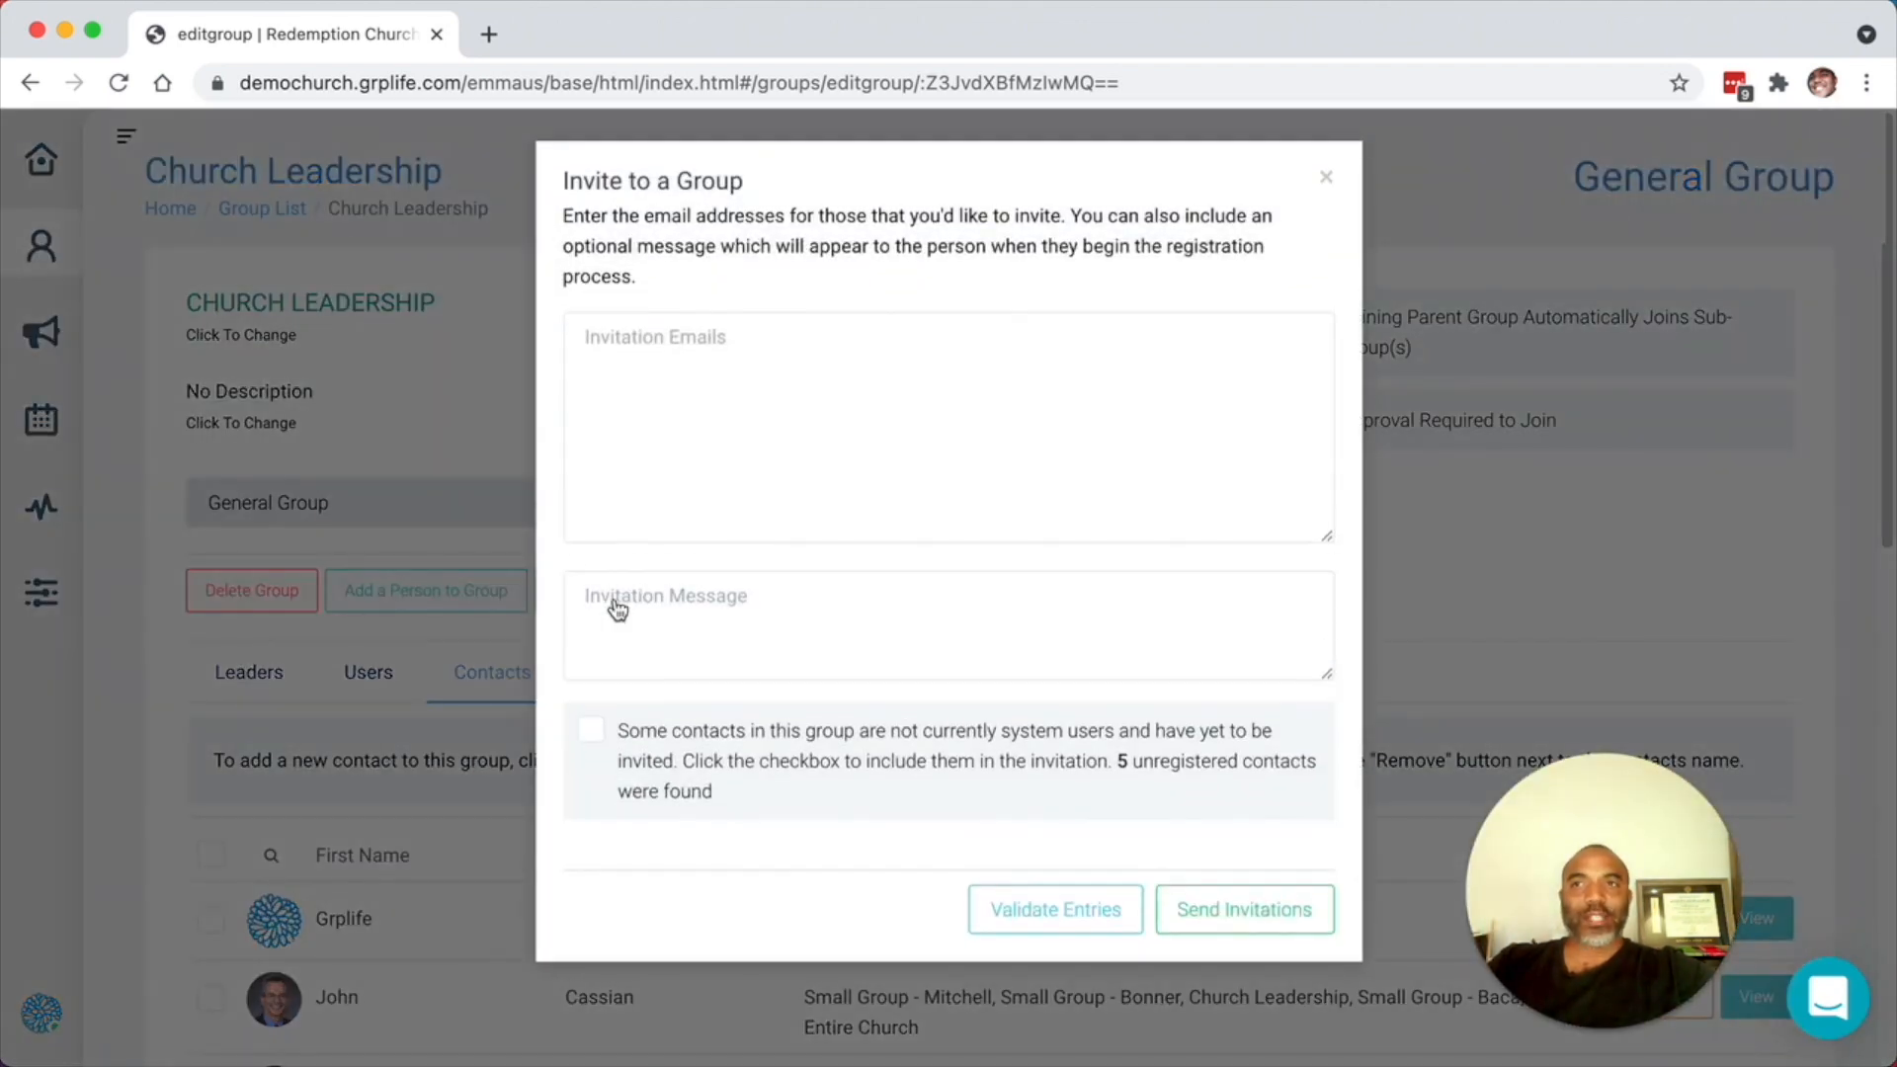